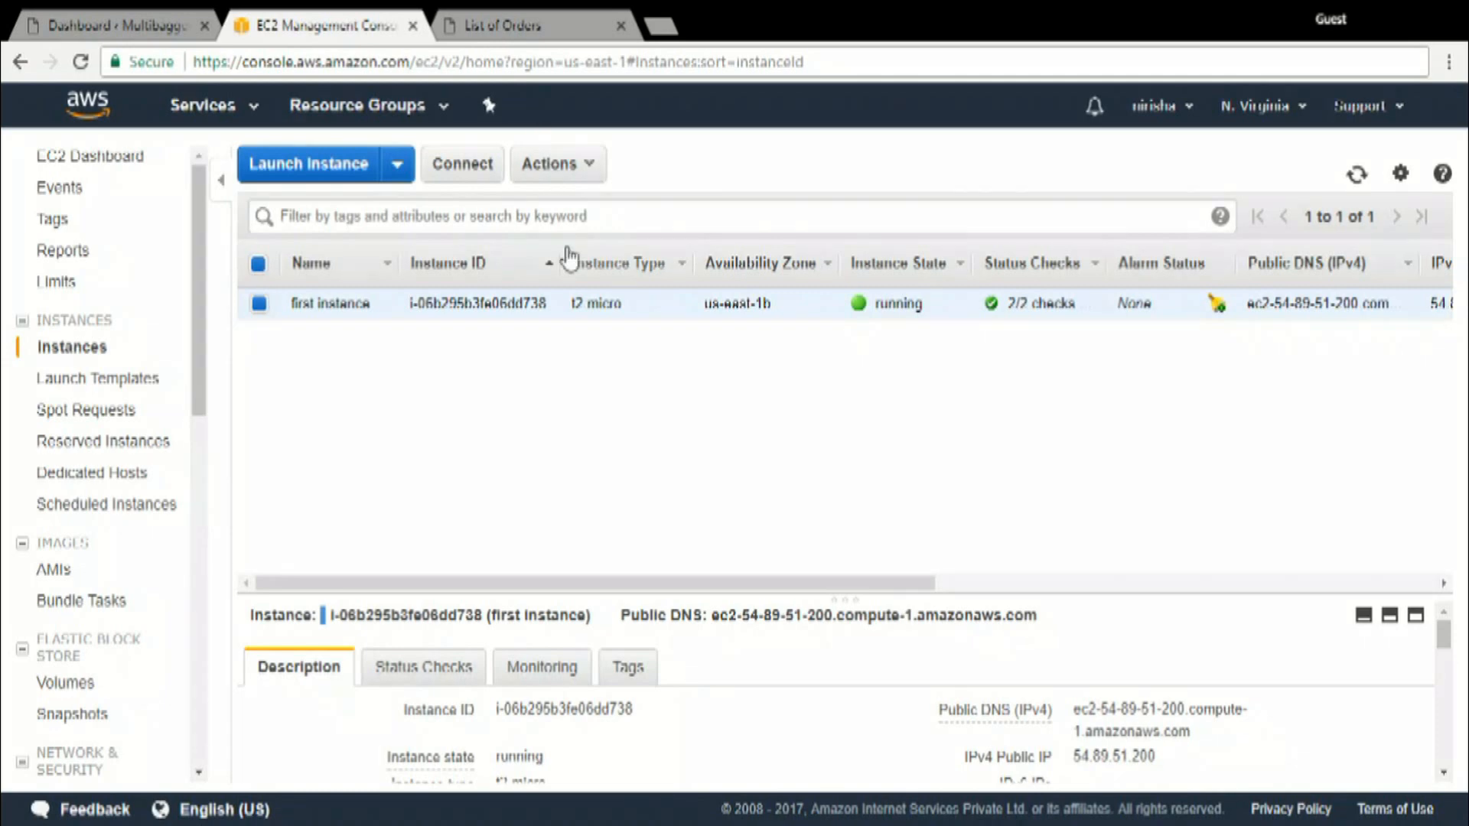
Review the multibaggerinvestor.com domain order in BigRock and the first instance's public DNS details in the EC2 console
left_click(550, 33)
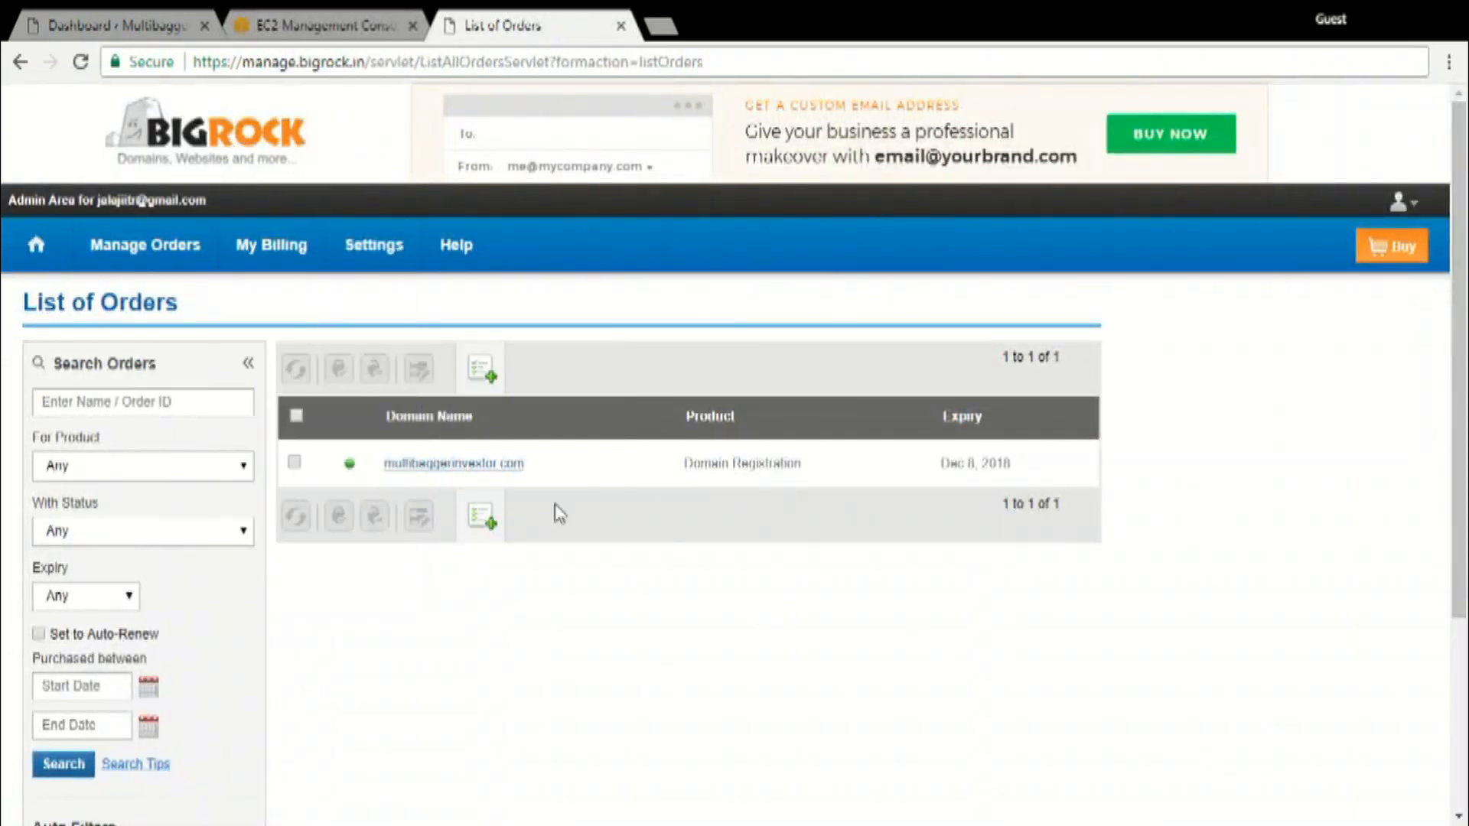
left_click(496, 473)
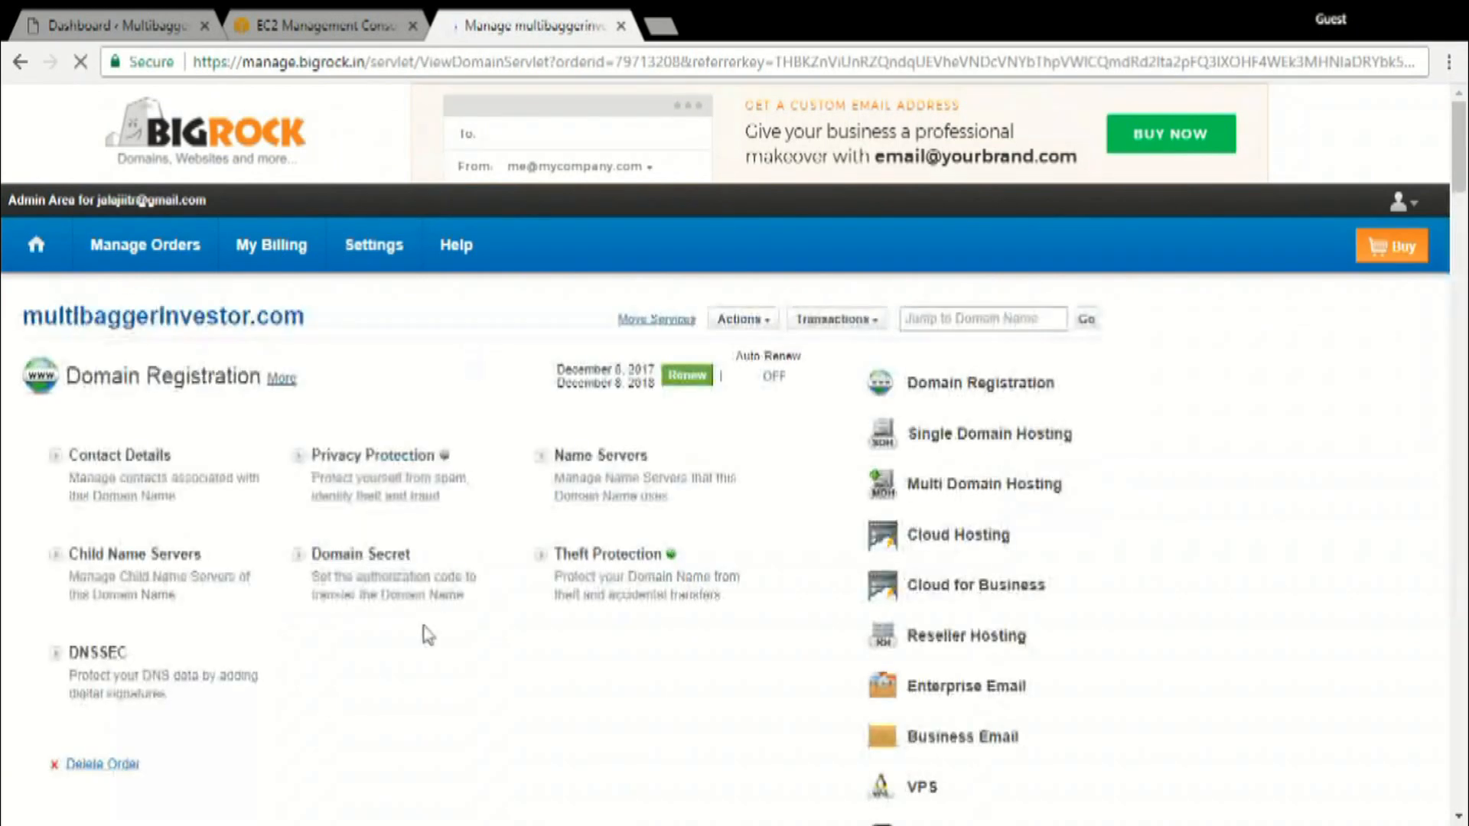
left_click(329, 17)
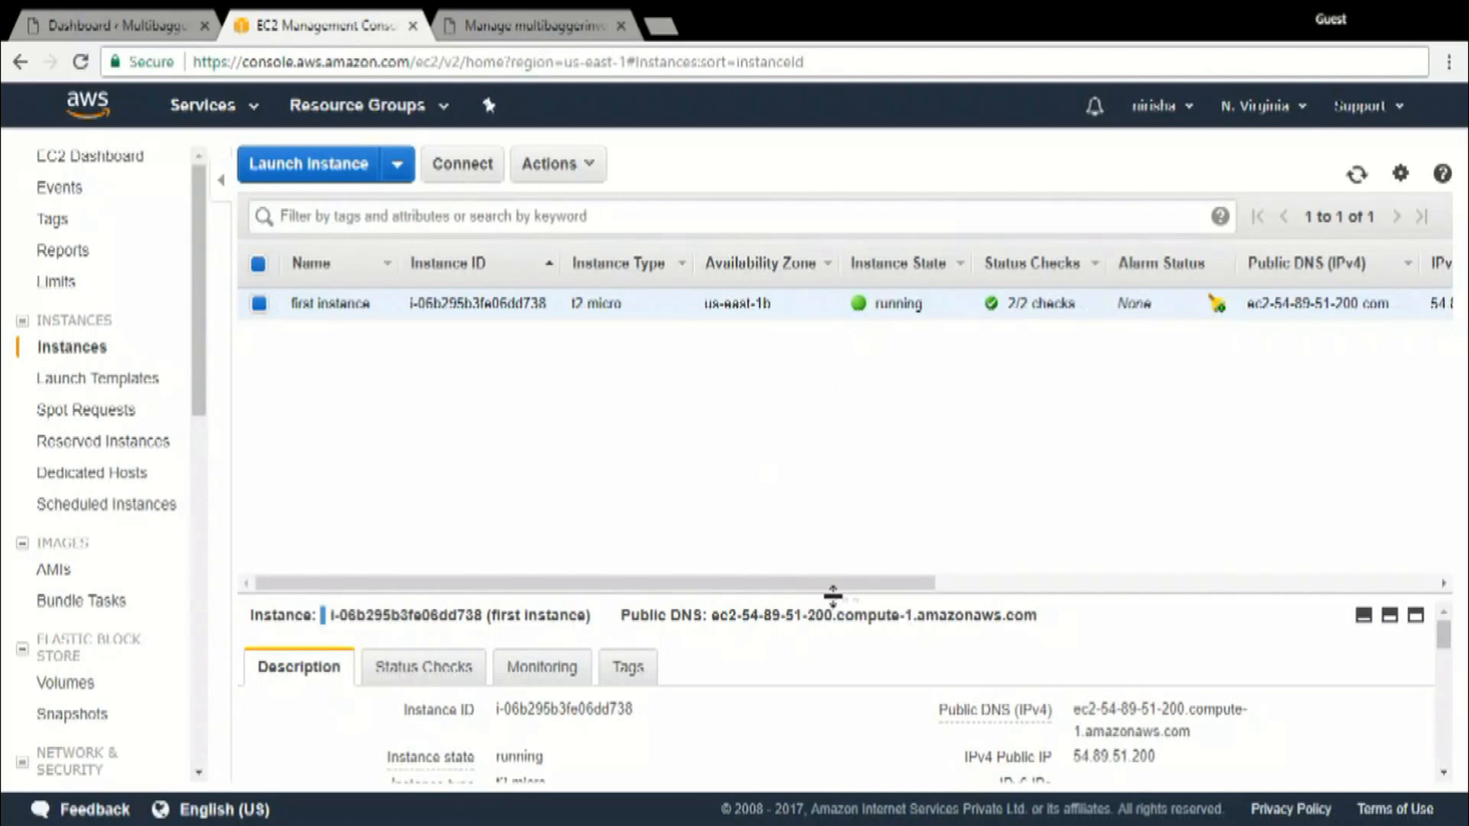
left_click_drag(833, 597, 833, 416)
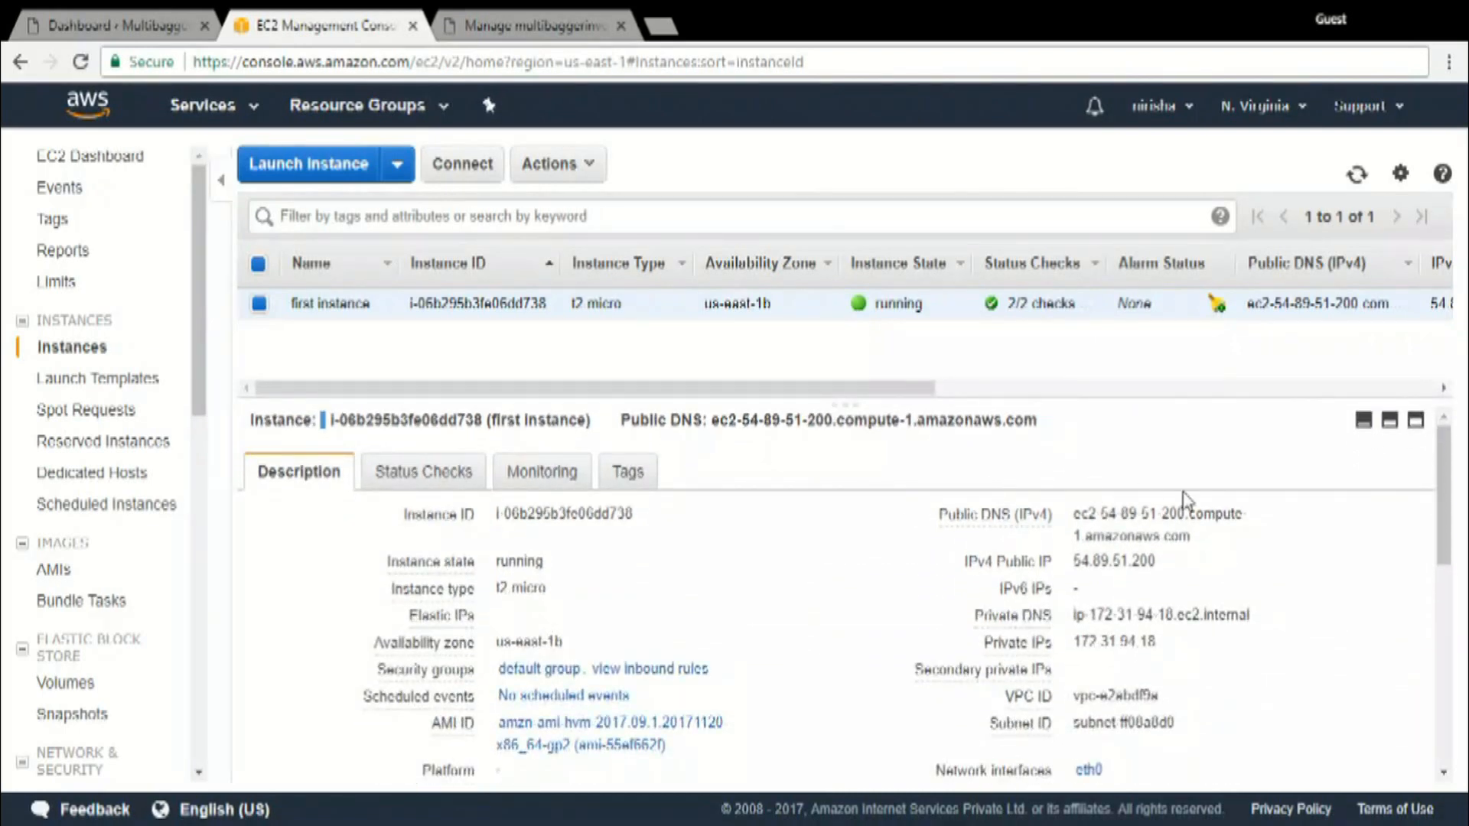
left_click(1207, 537)
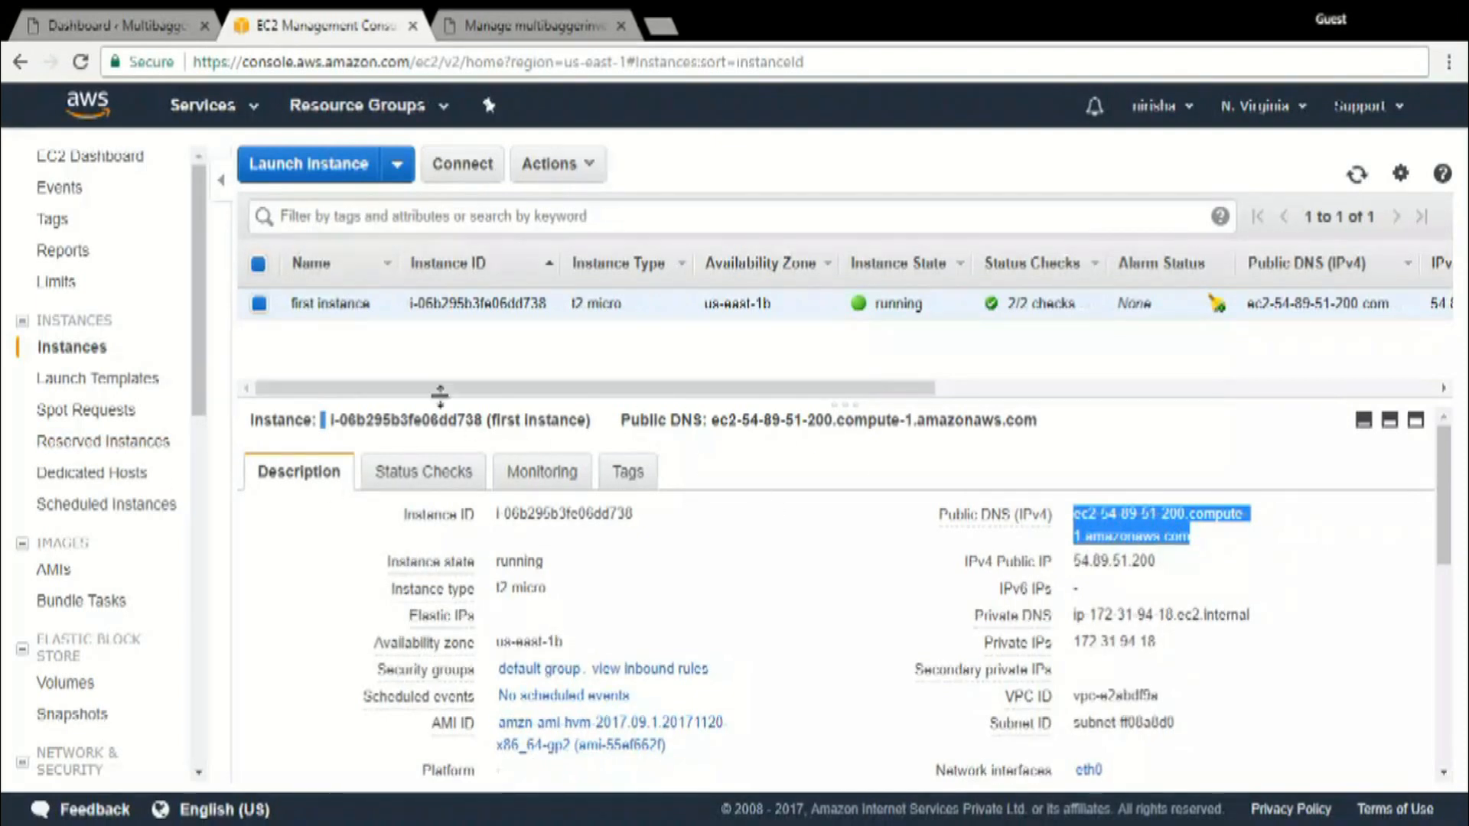
Find Route 53 by searching the AWS services and get started with its DNS management
left_click(229, 113)
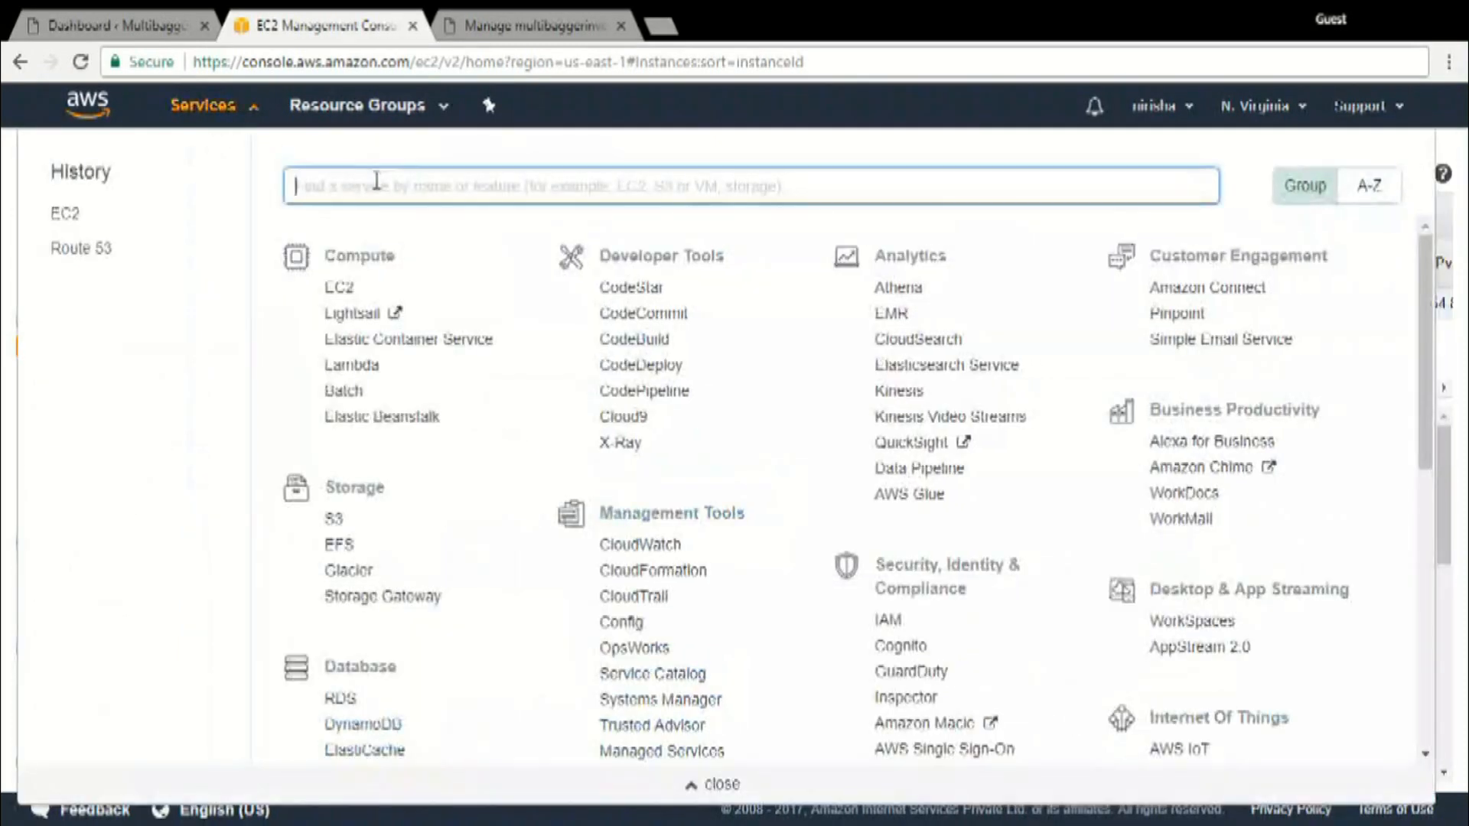
type("sou")
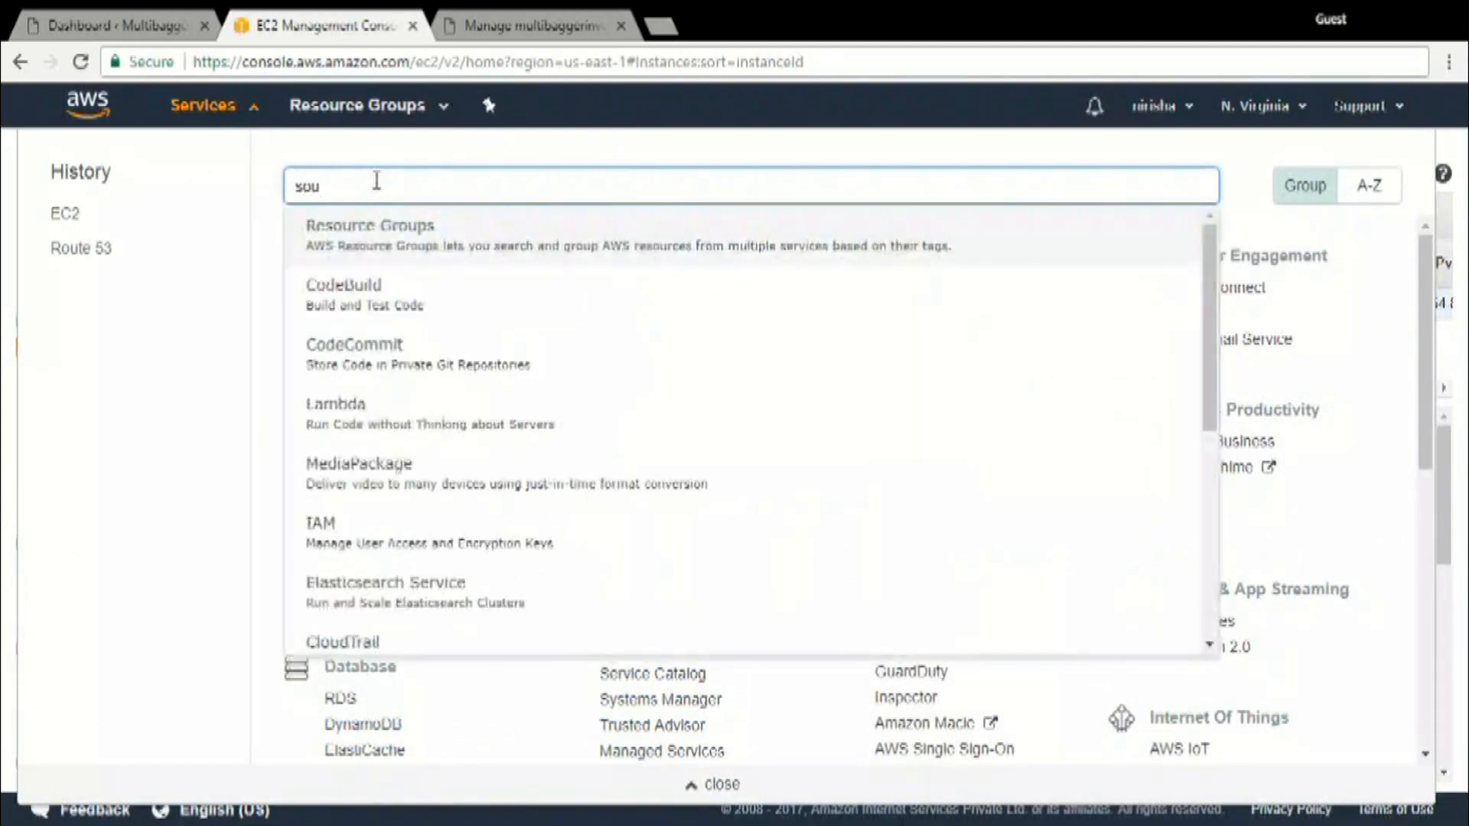
key("BackSpace")
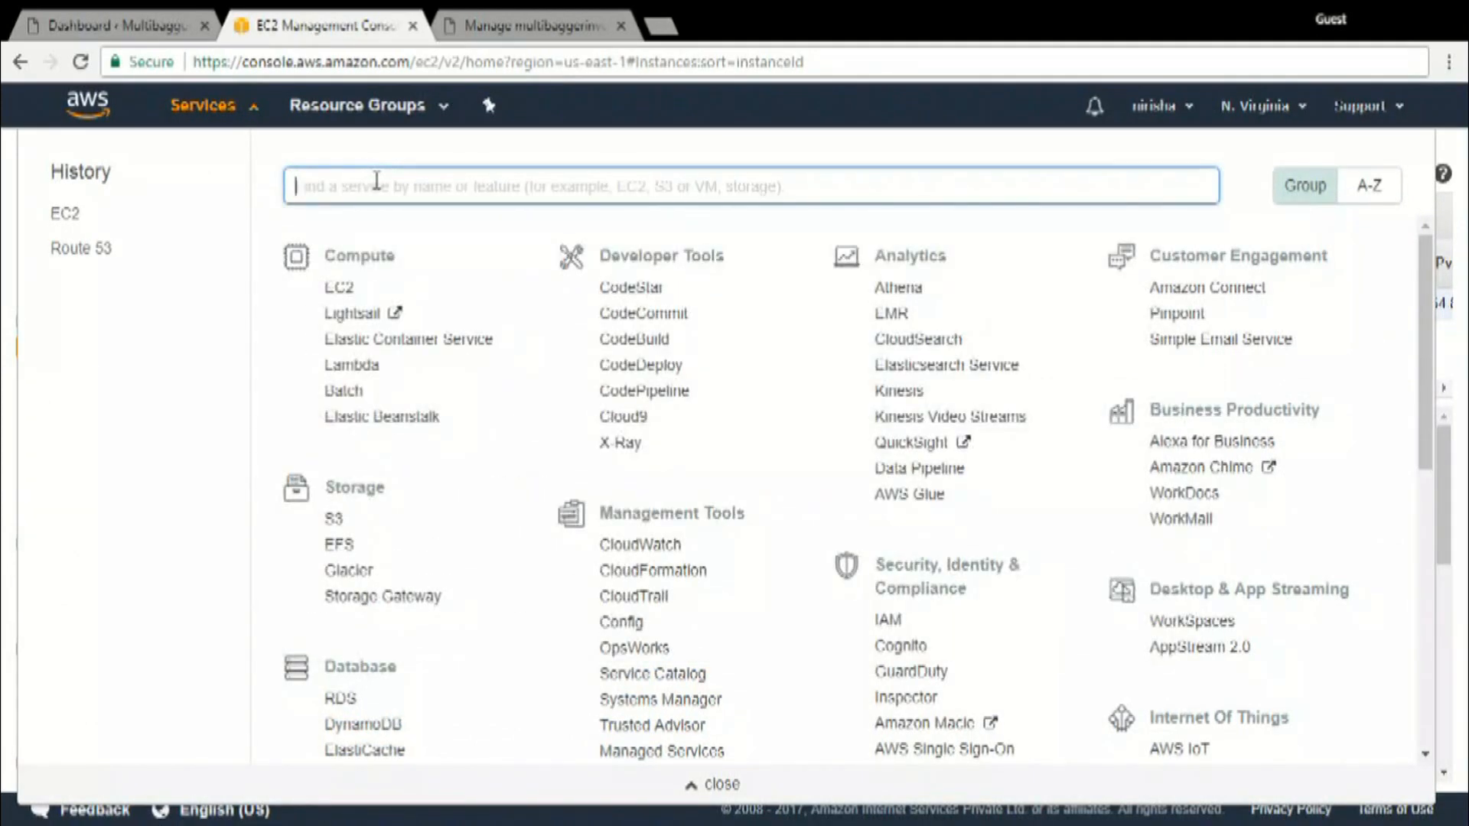
type("route")
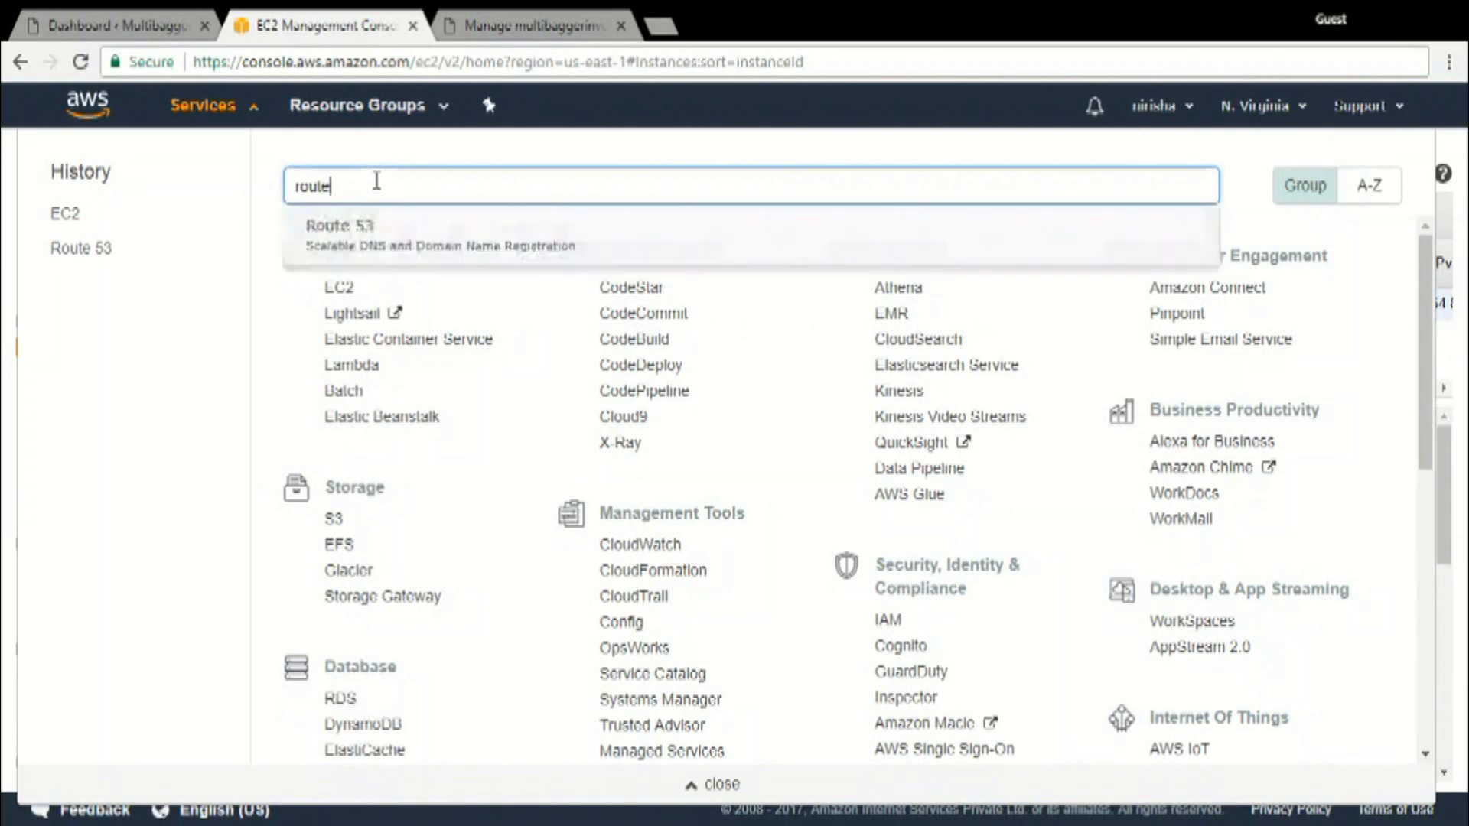
left_click(383, 229)
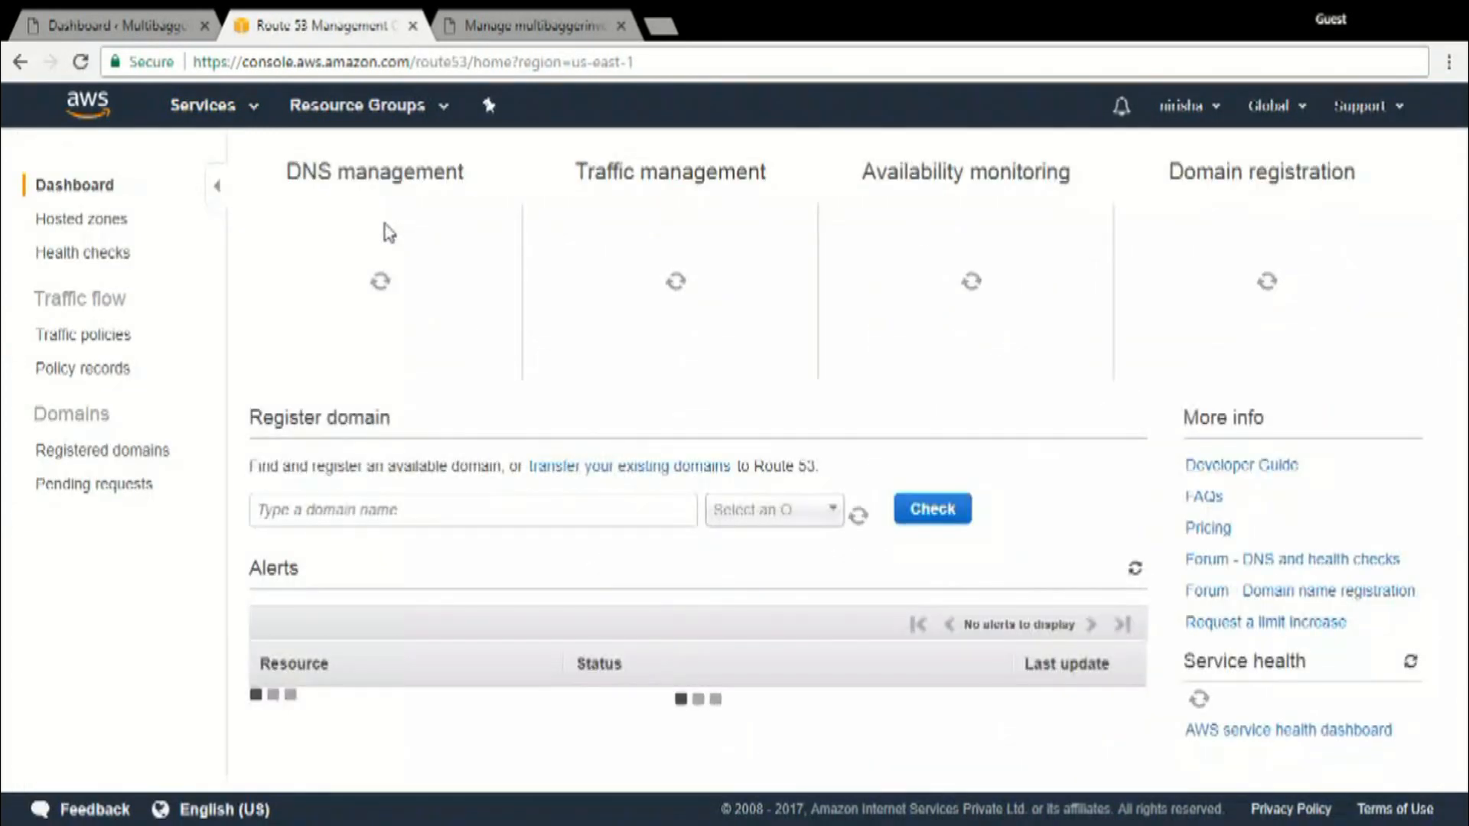
scroll(329, 344, "down", 4)
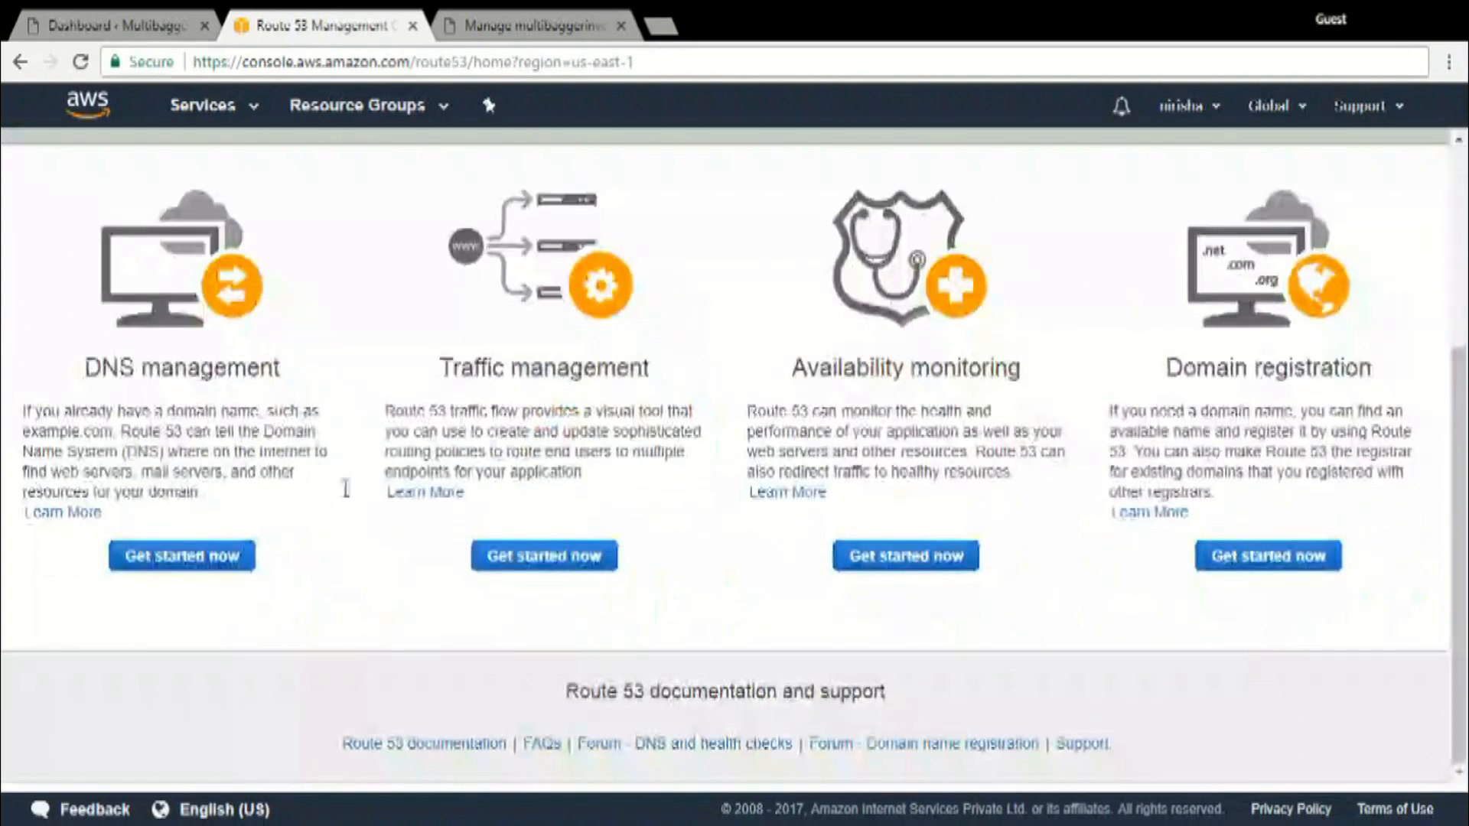
left_click(212, 559)
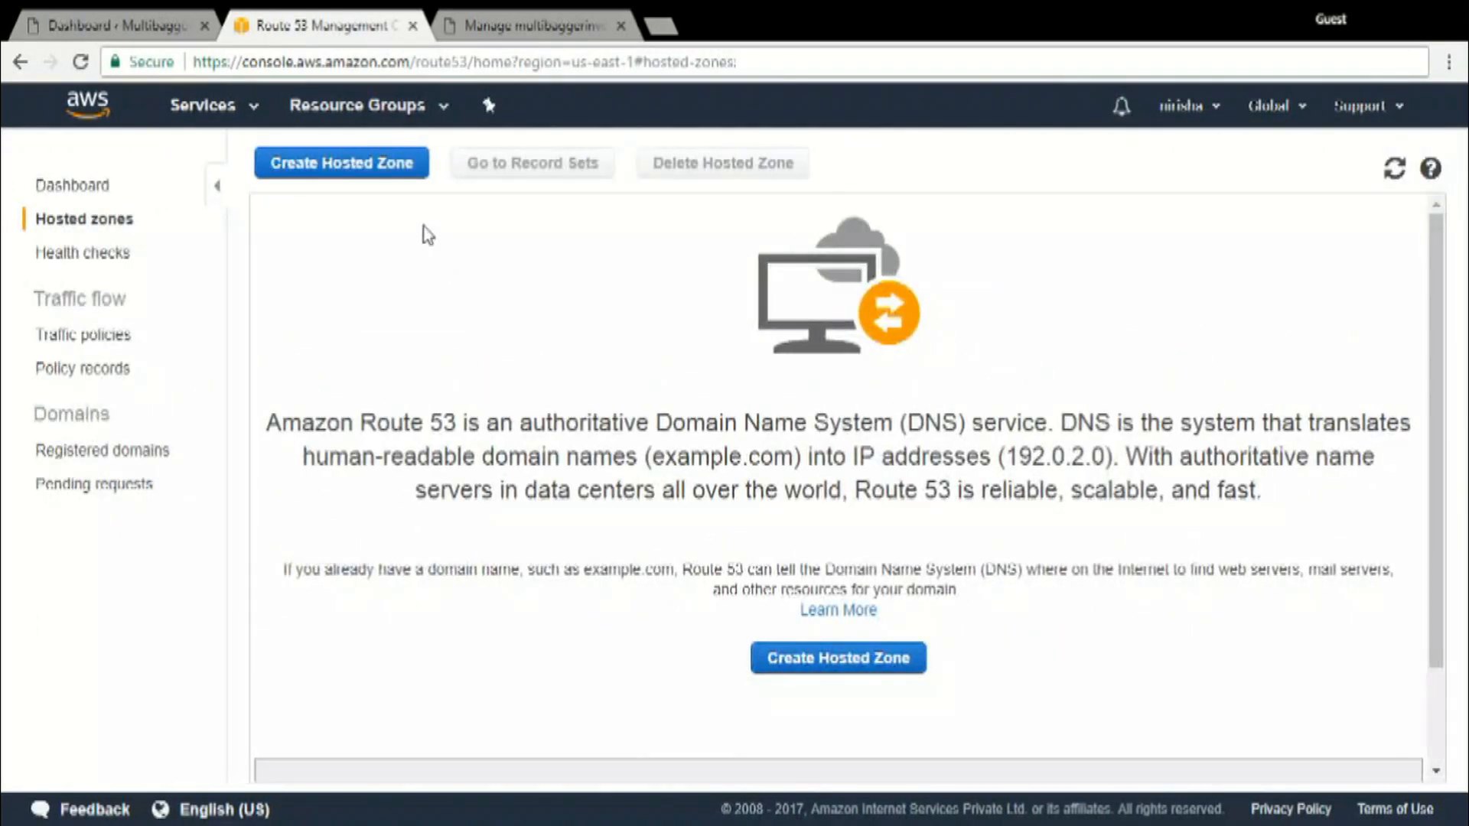
Create a public hosted zone for the domain multibaggerinvestor.com without a comment
left_click(366, 170)
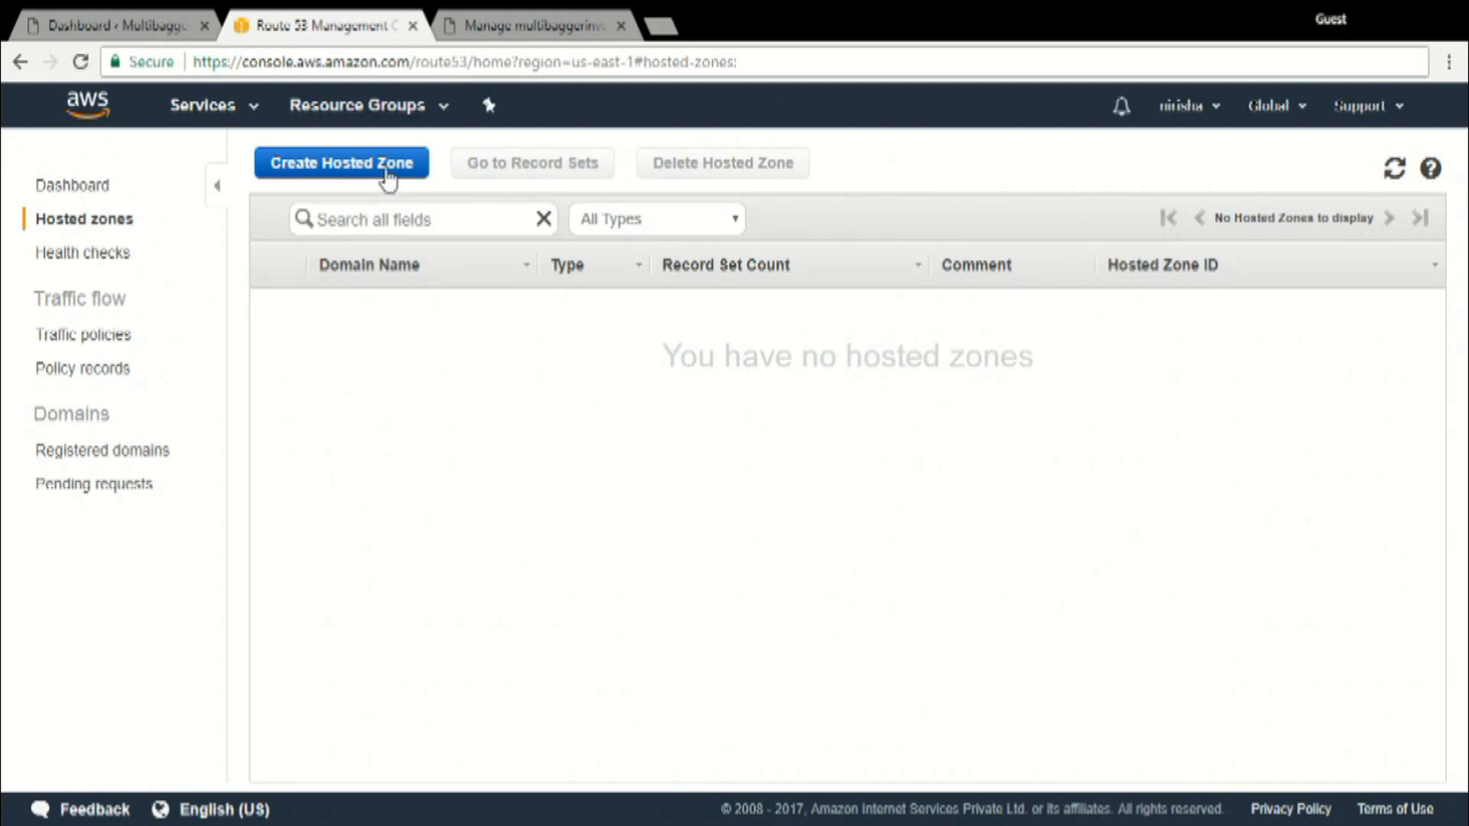
left_click(386, 182)
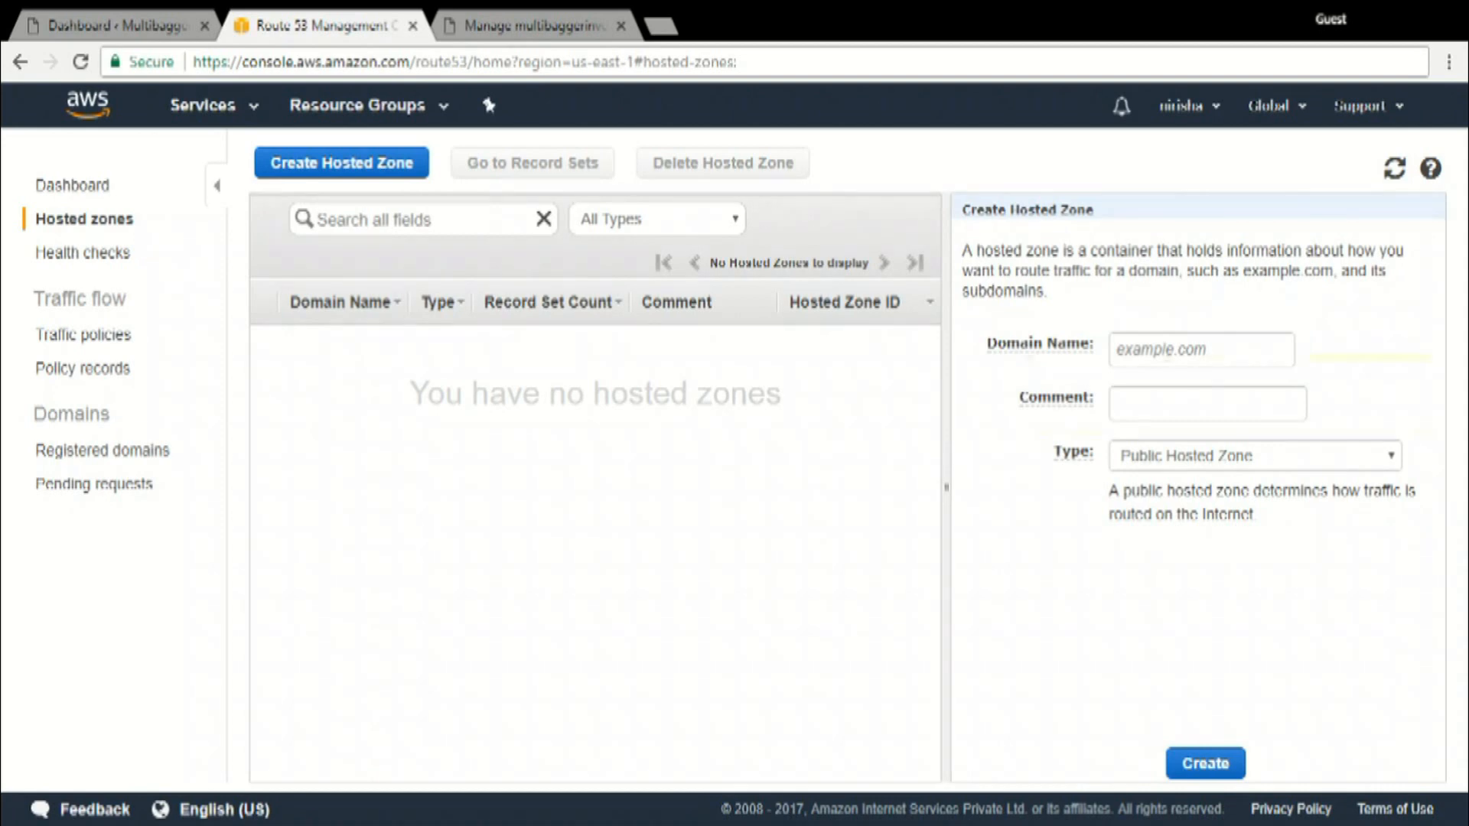
left_click(1168, 350)
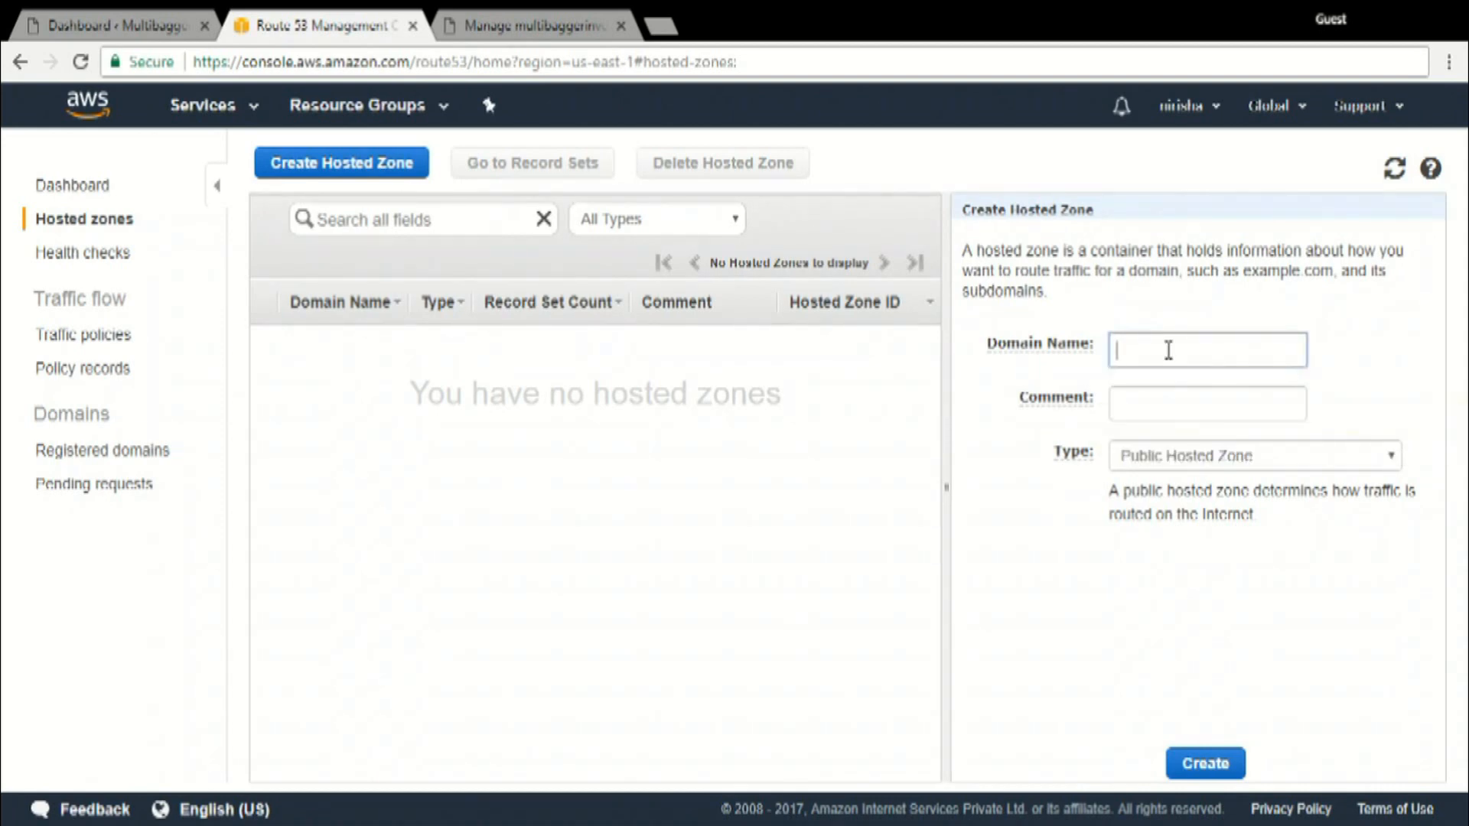
type("multi")
type("baggerinvestor.c")
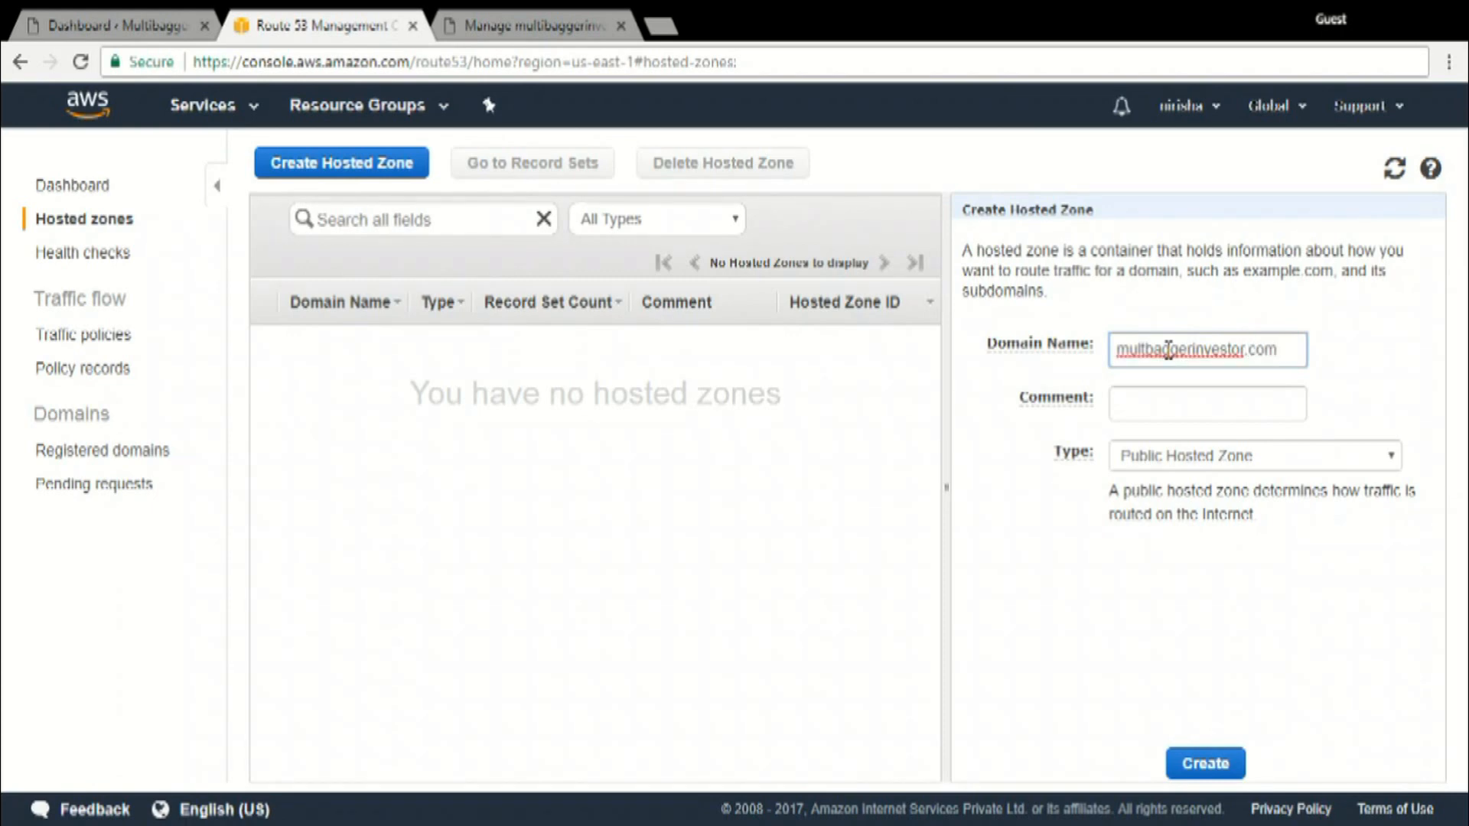
type("om")
left_click(1187, 412)
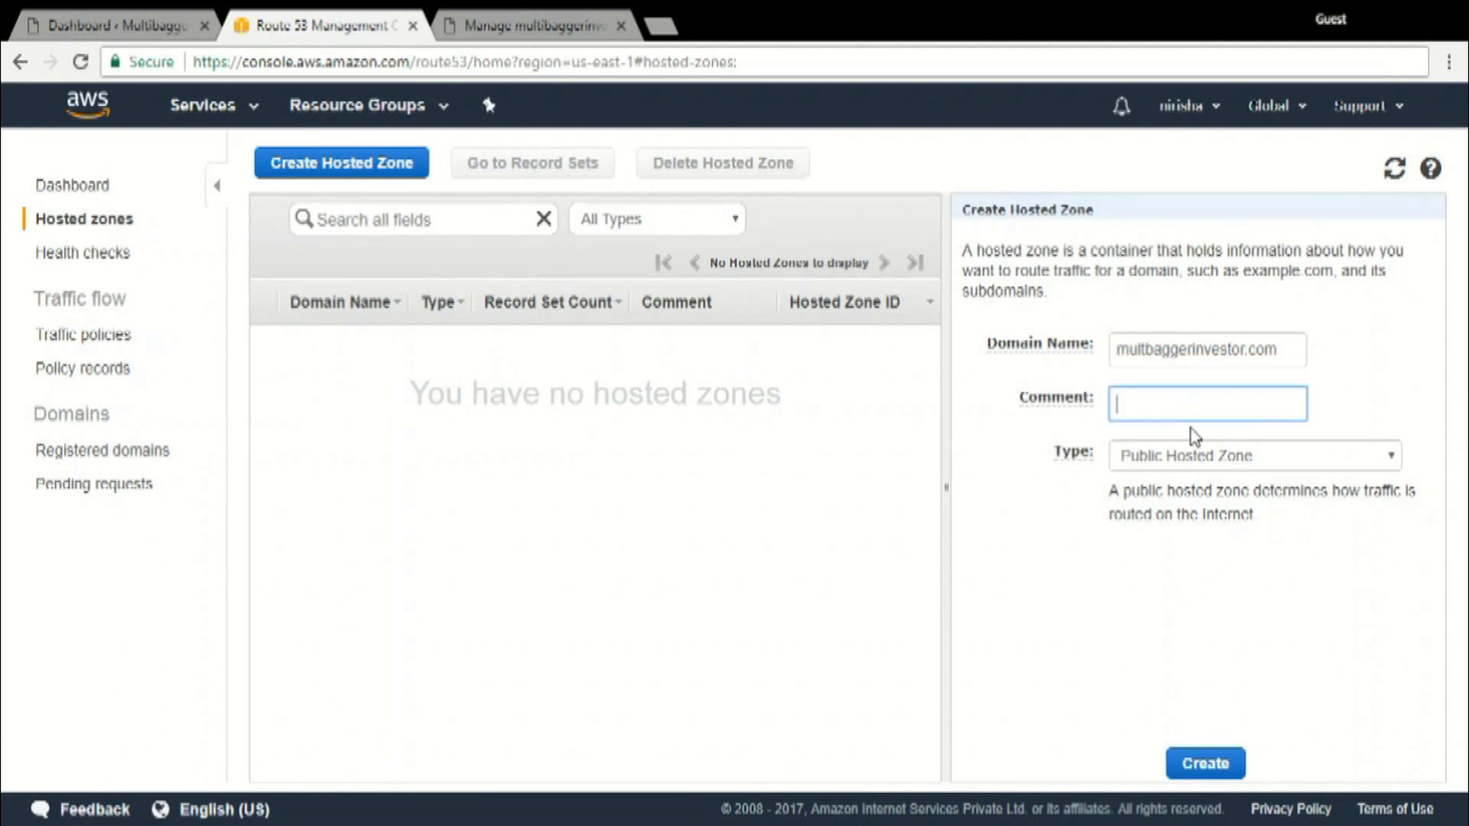
left_click(1197, 454)
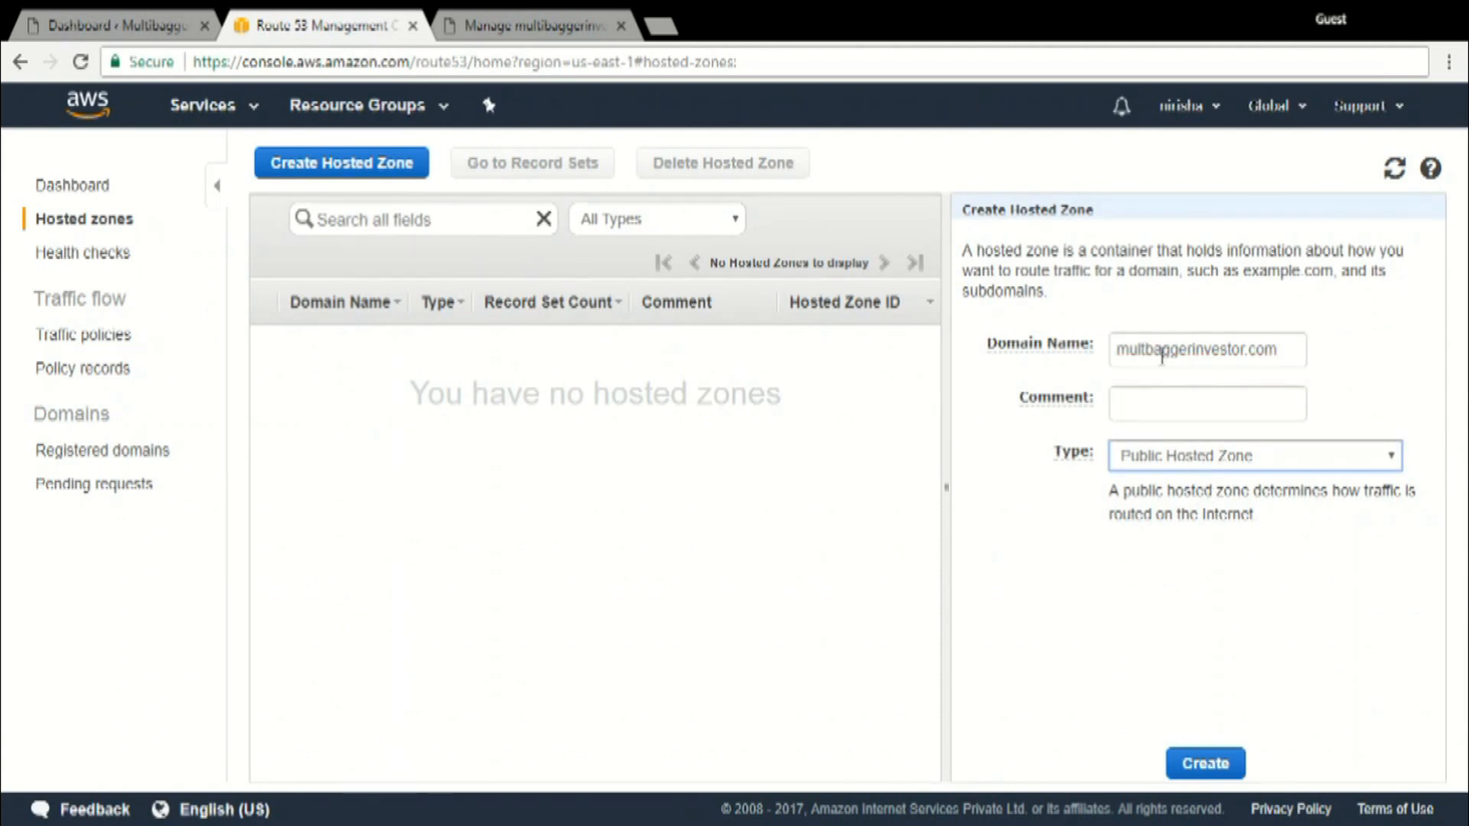
left_click(1148, 348)
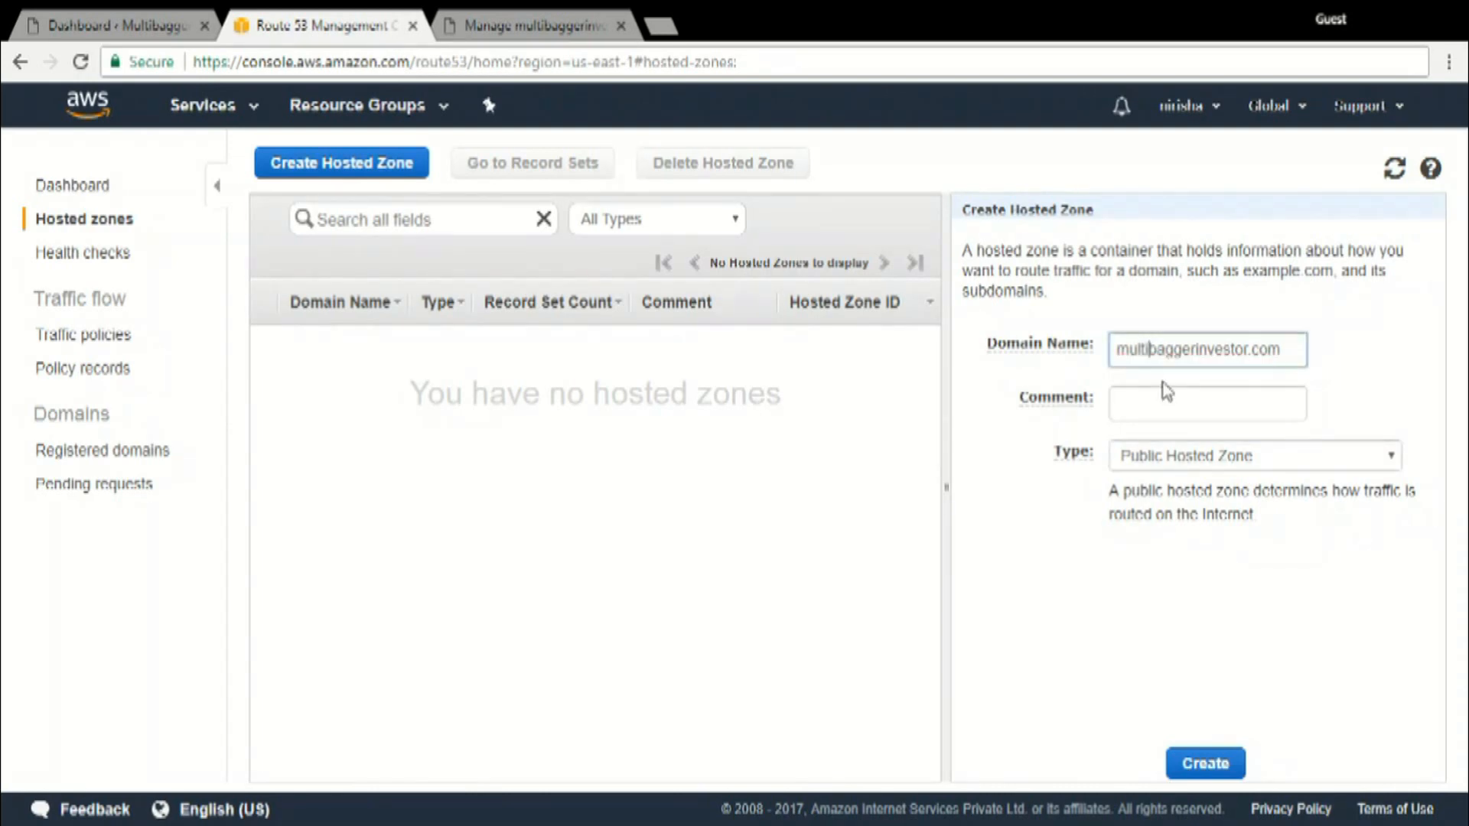
left_click(1205, 404)
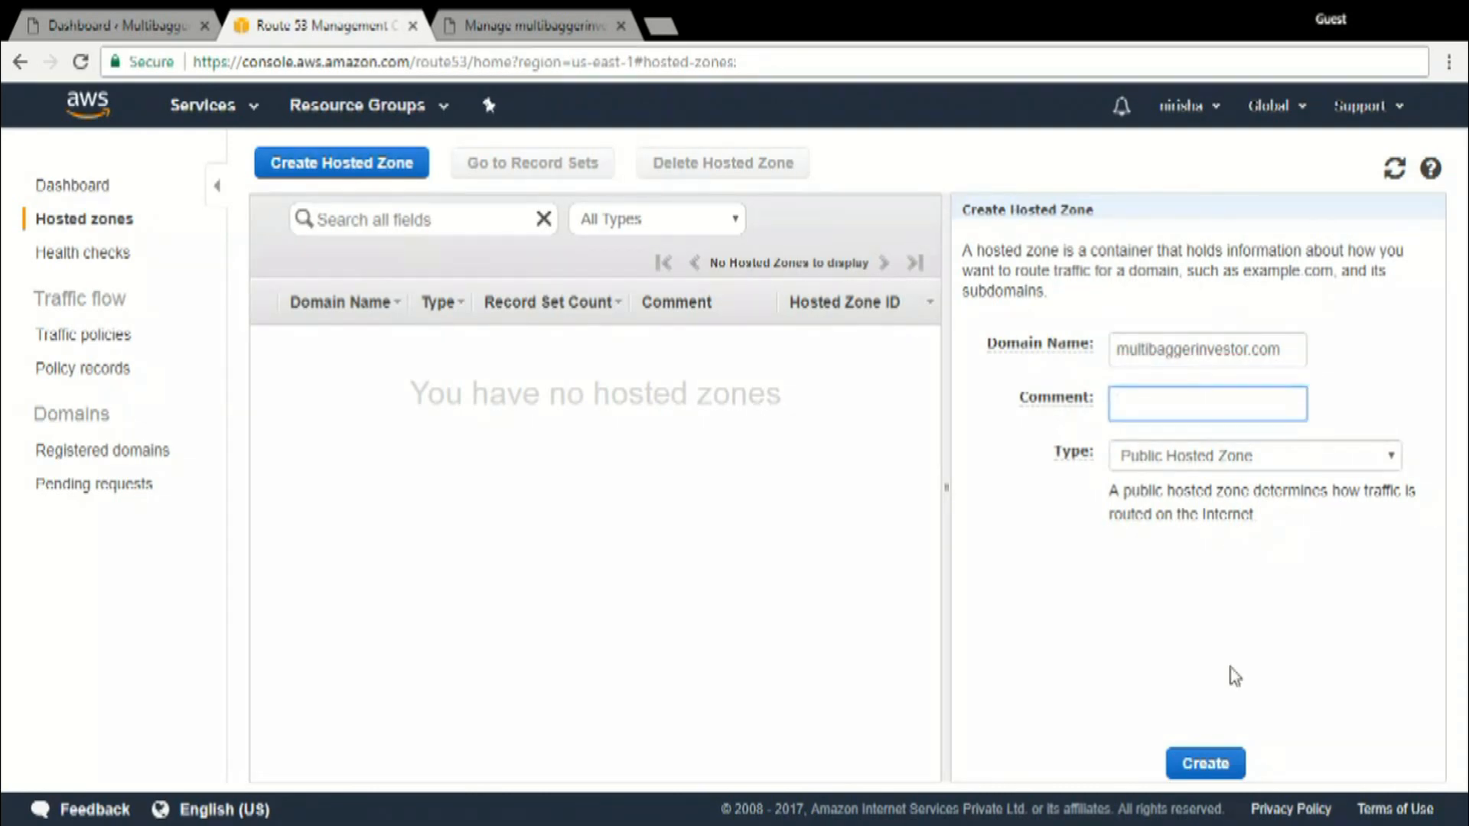
left_click(1217, 761)
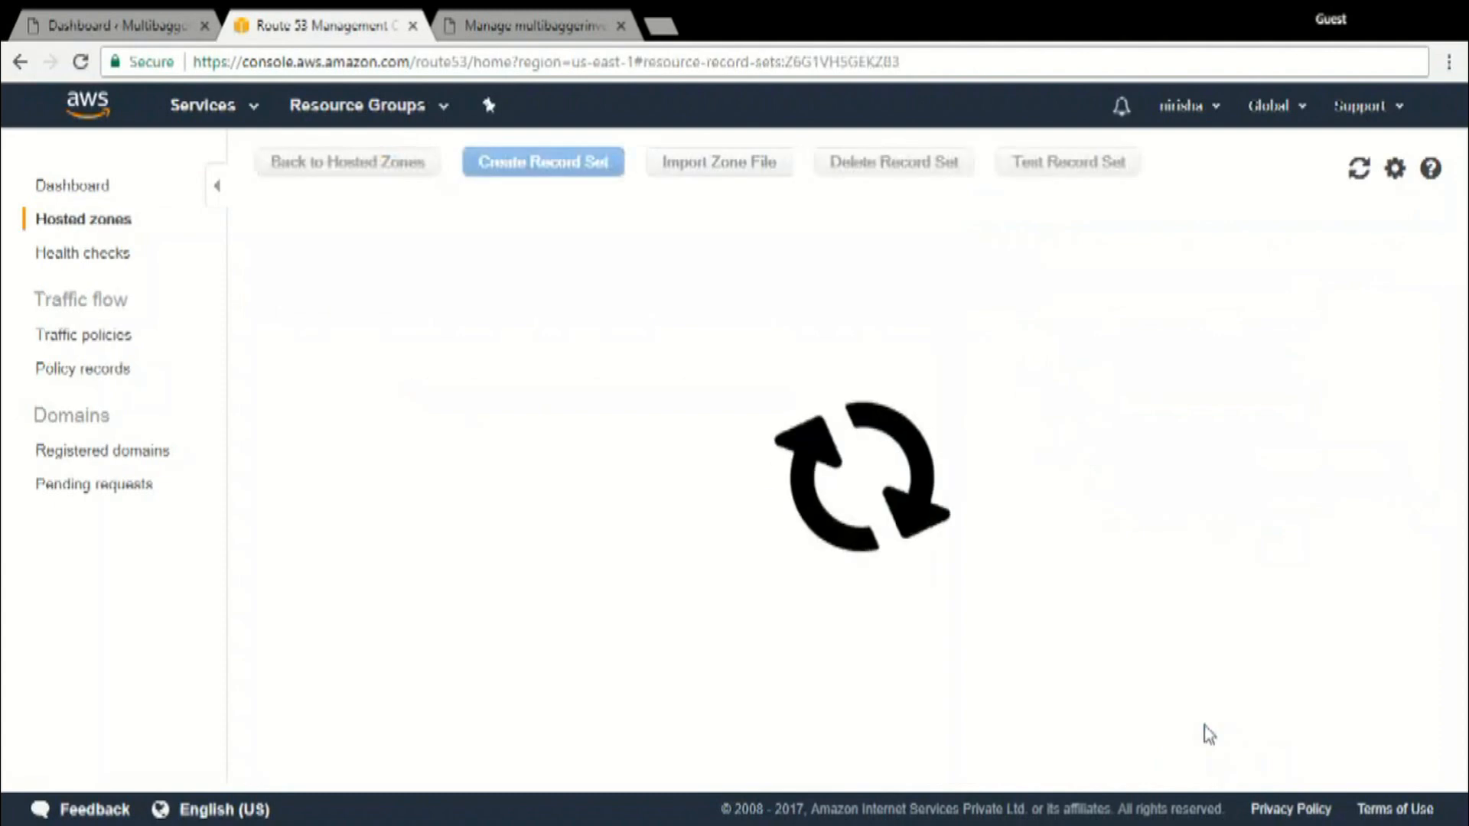
Leave the new record set's name blank and its type as A – IPv4 address
left_click(1239, 295)
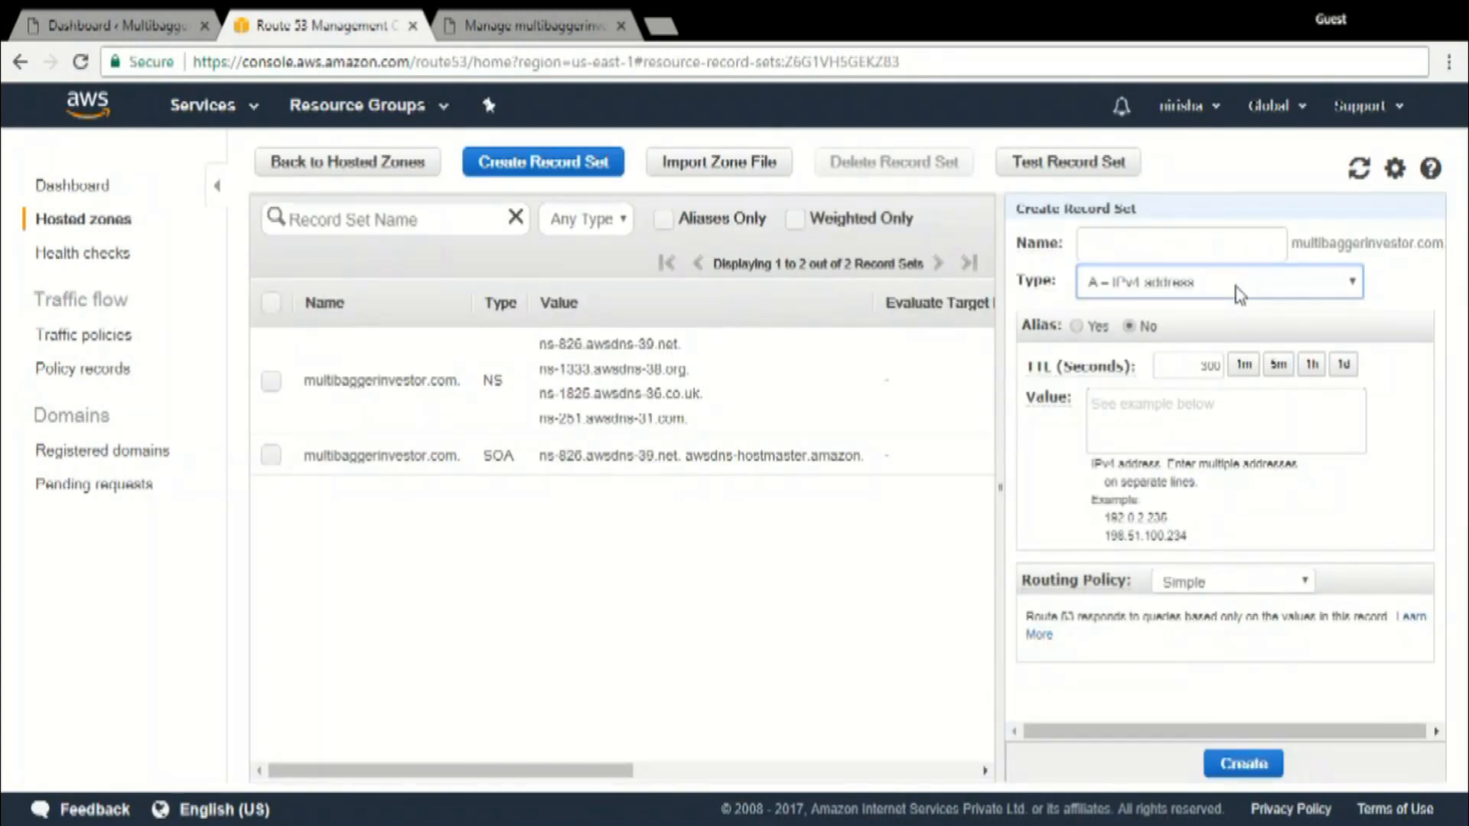
left_click(1173, 255)
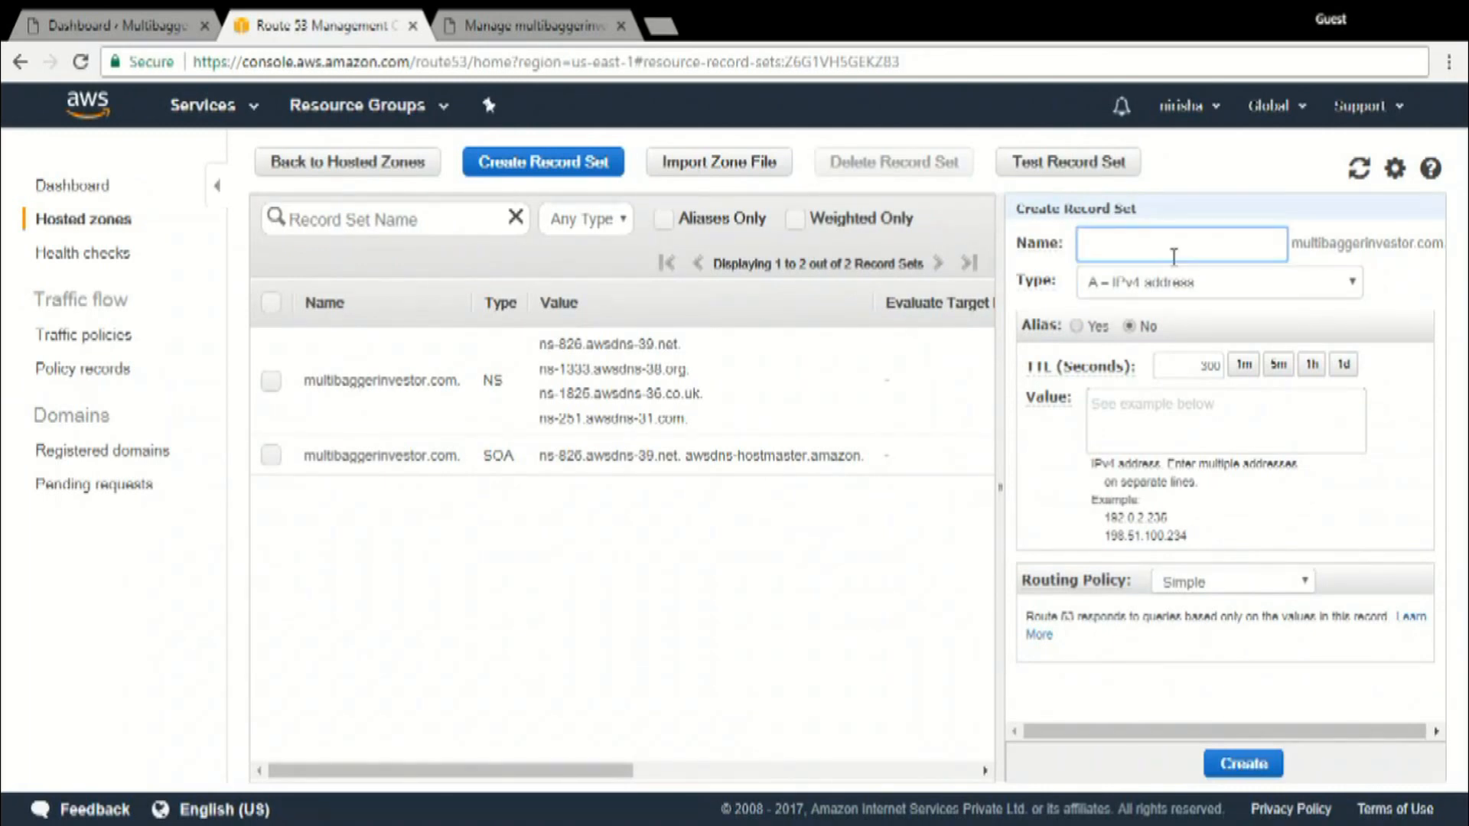
left_click(1186, 404)
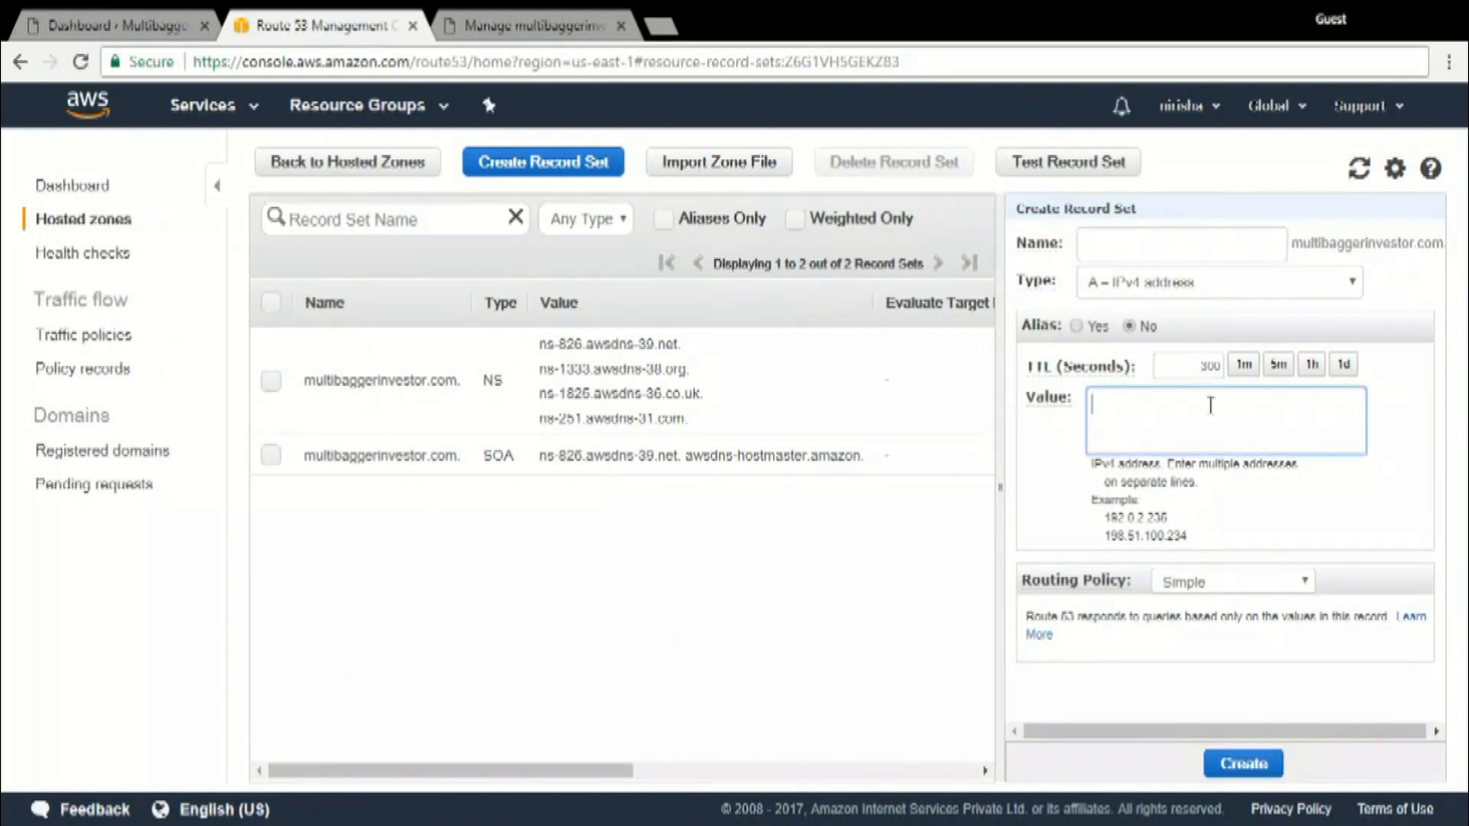
Open EC2 in a separate browser tab and copy the running instance's IPv4 public IP
left_click(220, 106)
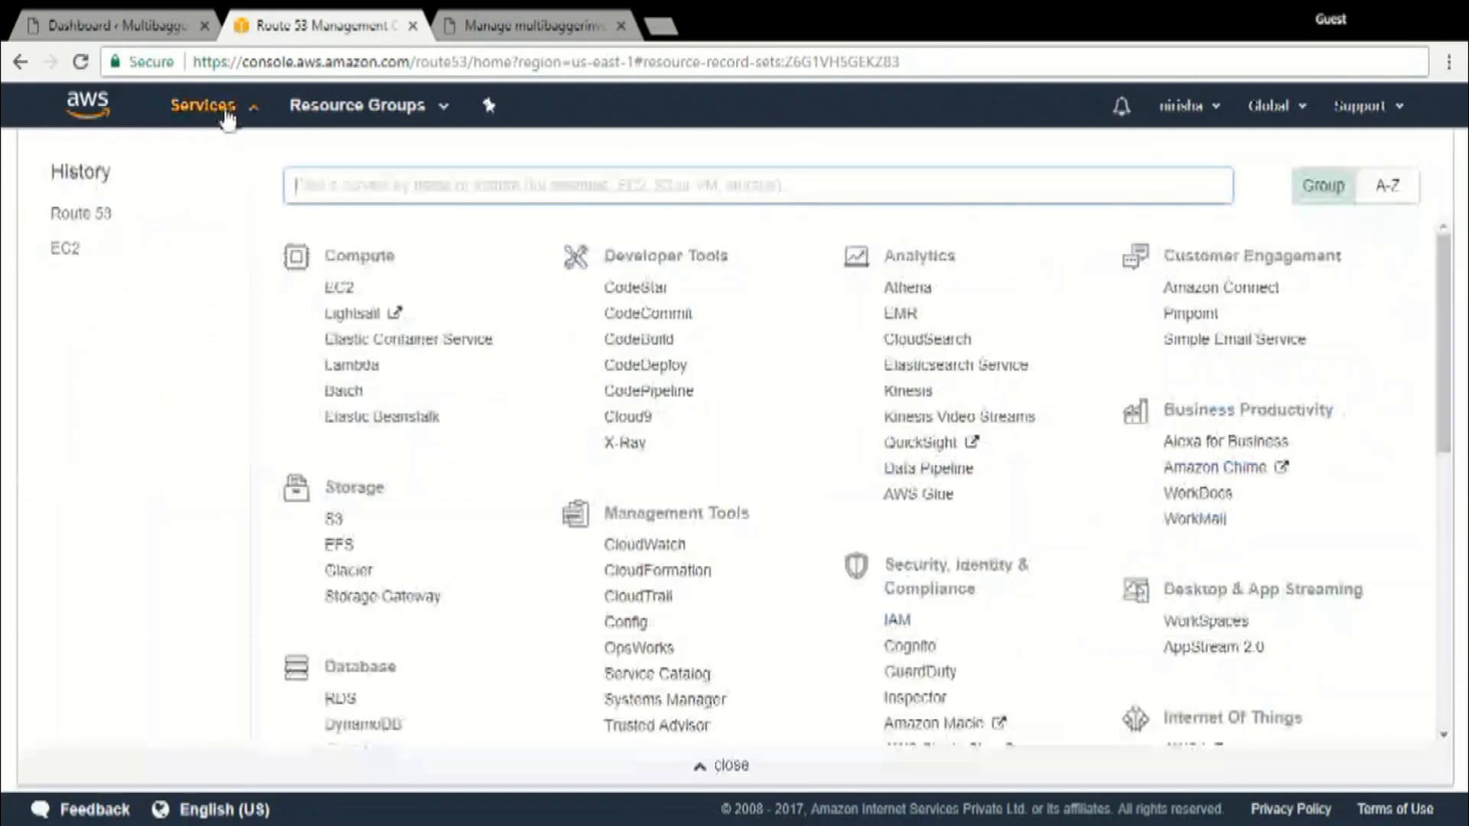
middle_click(339, 289)
left_click(525, 18)
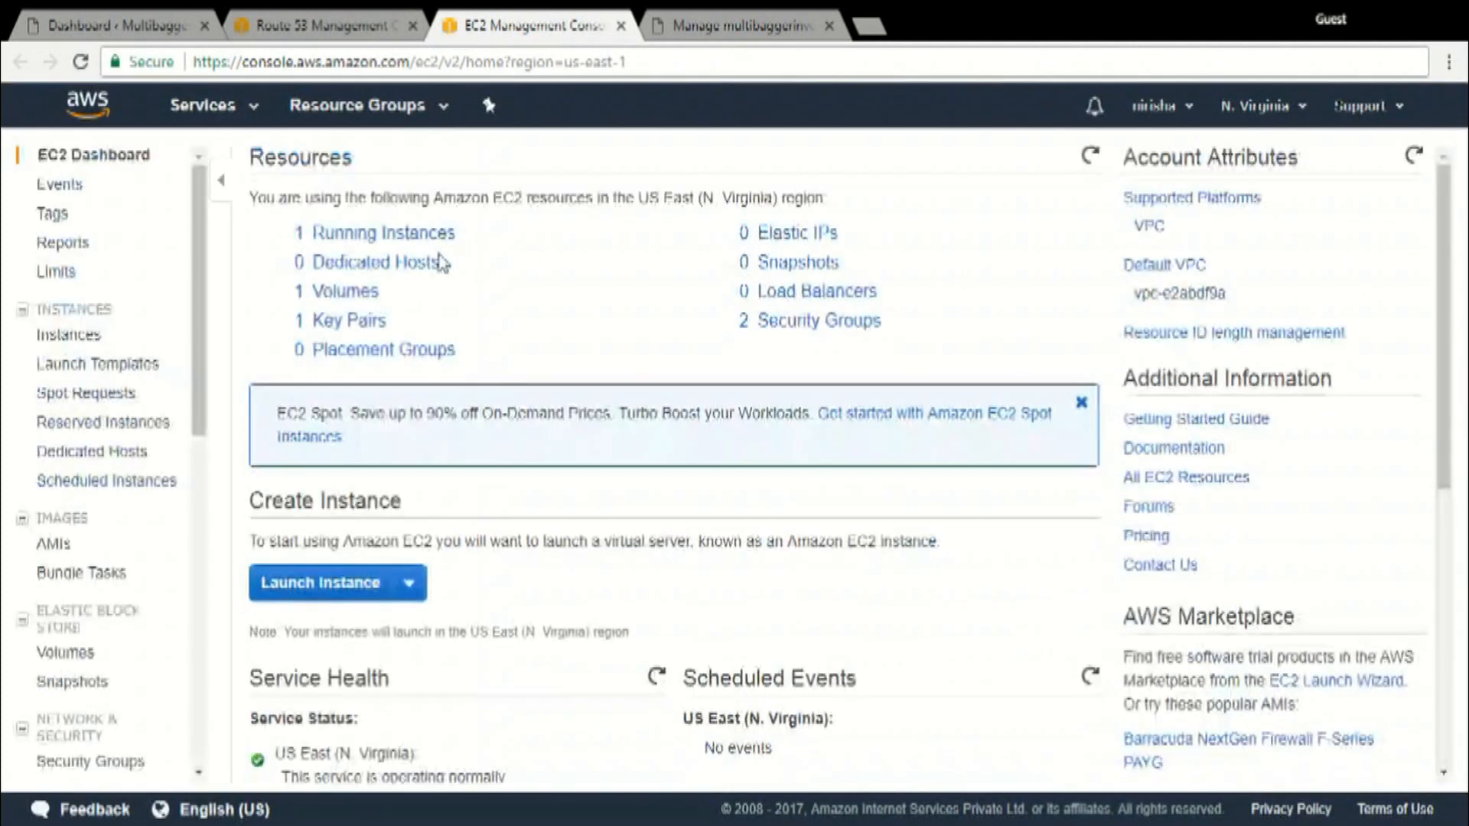
left_click(399, 235)
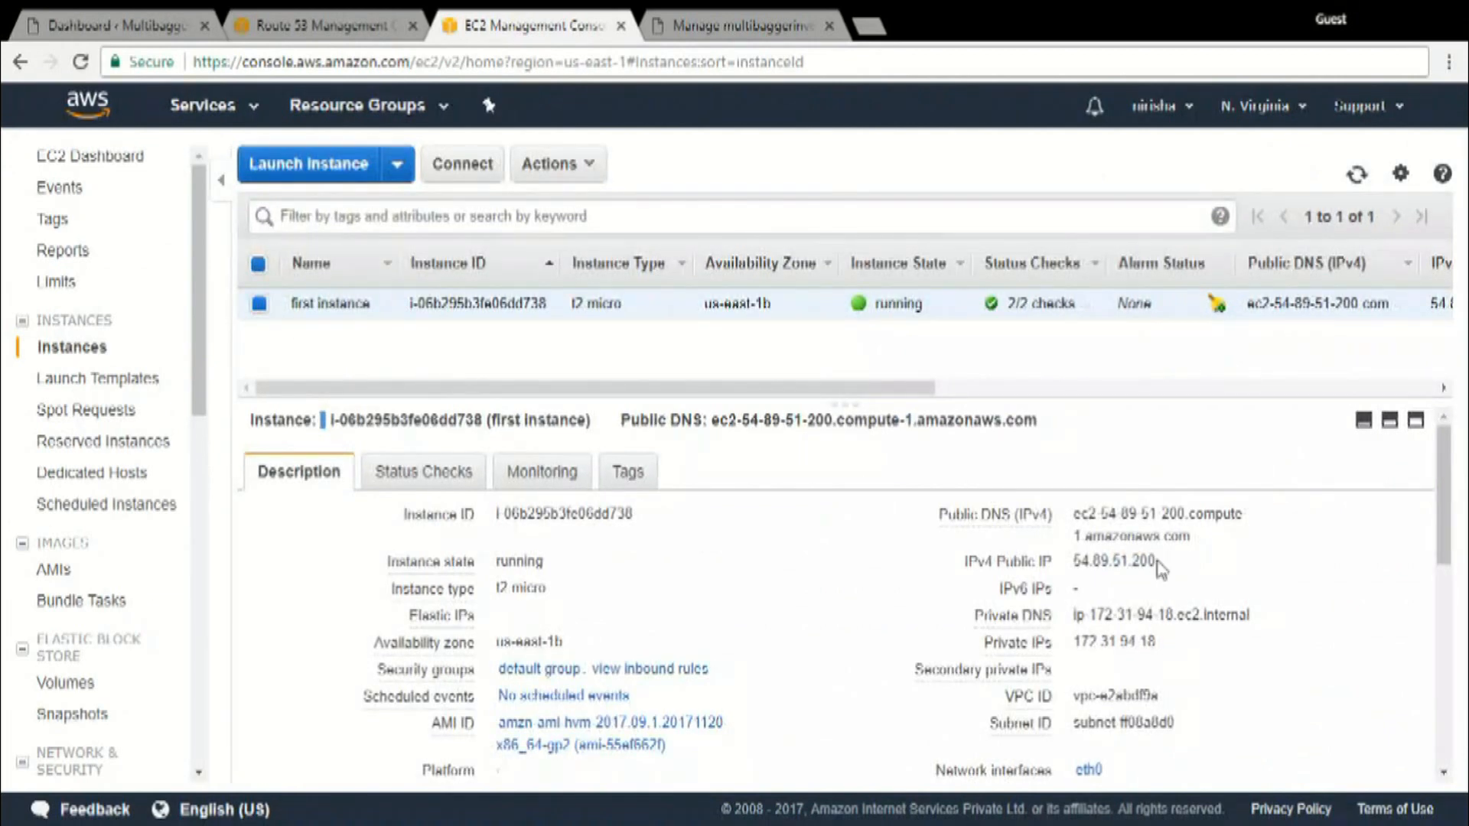
left_click_drag(1076, 561, 1158, 564)
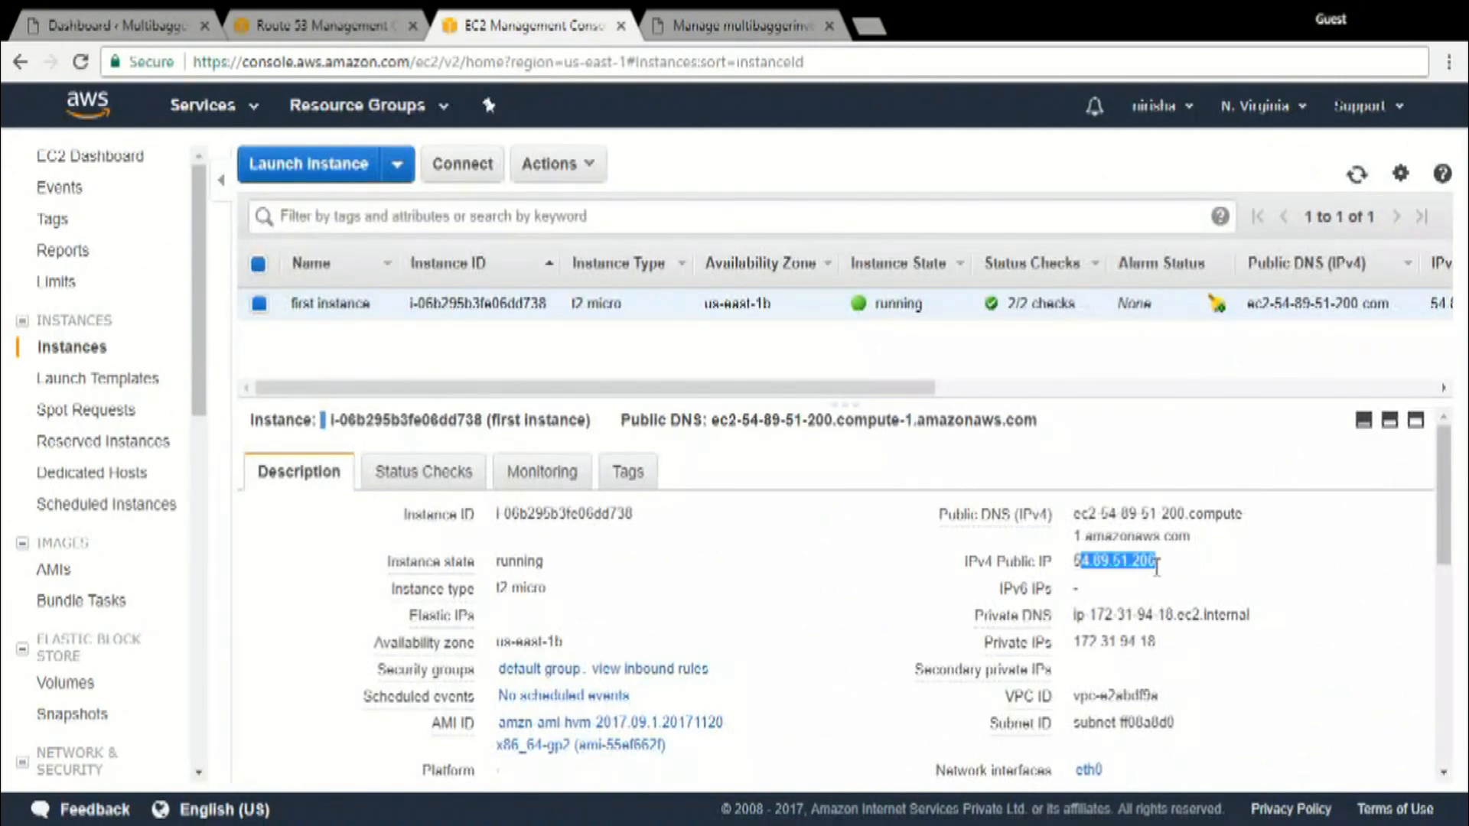
left_click(1191, 574)
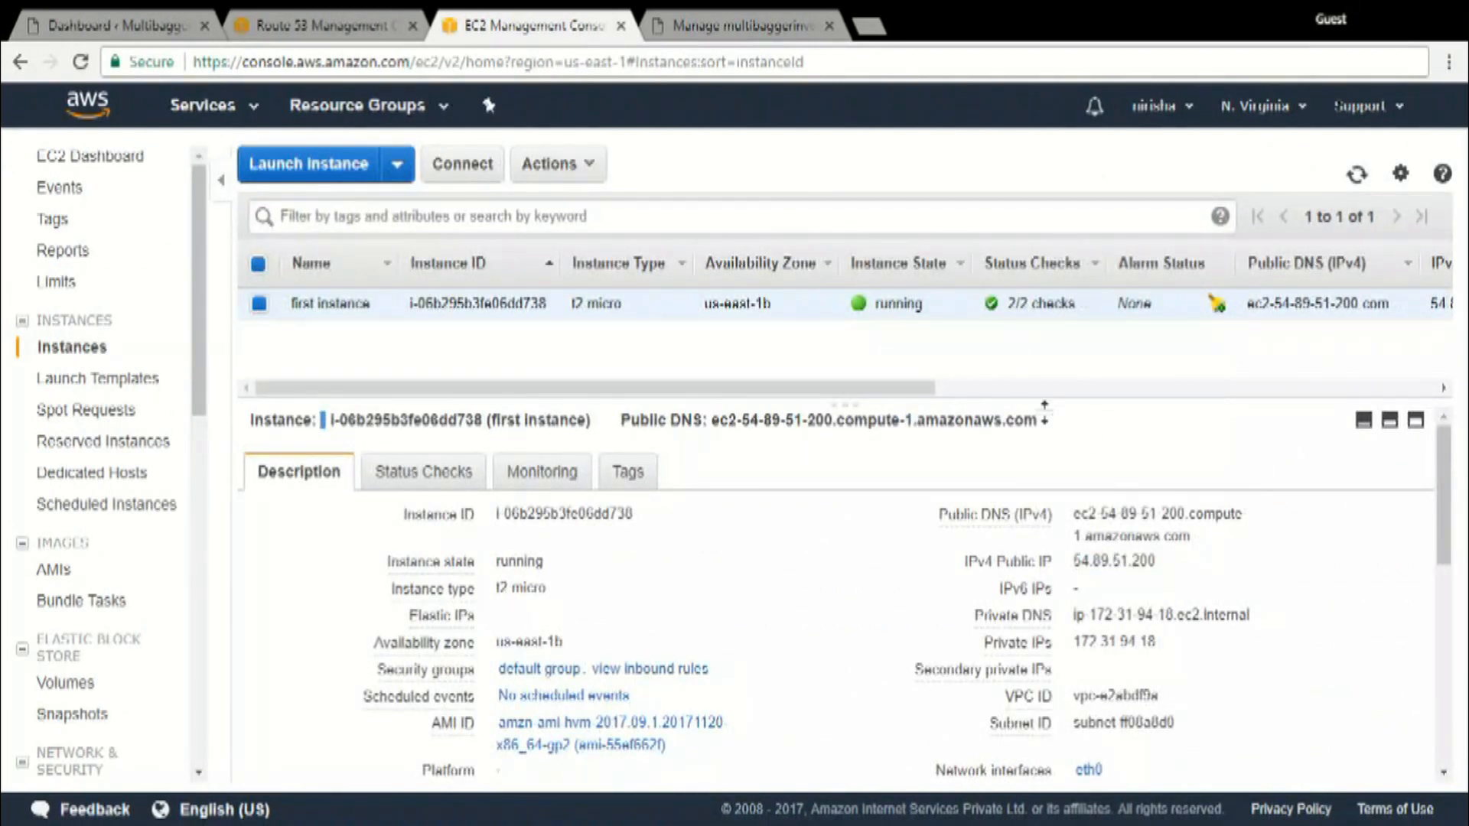
left_click_drag(1159, 563, 1079, 566)
key("ctrl+c")
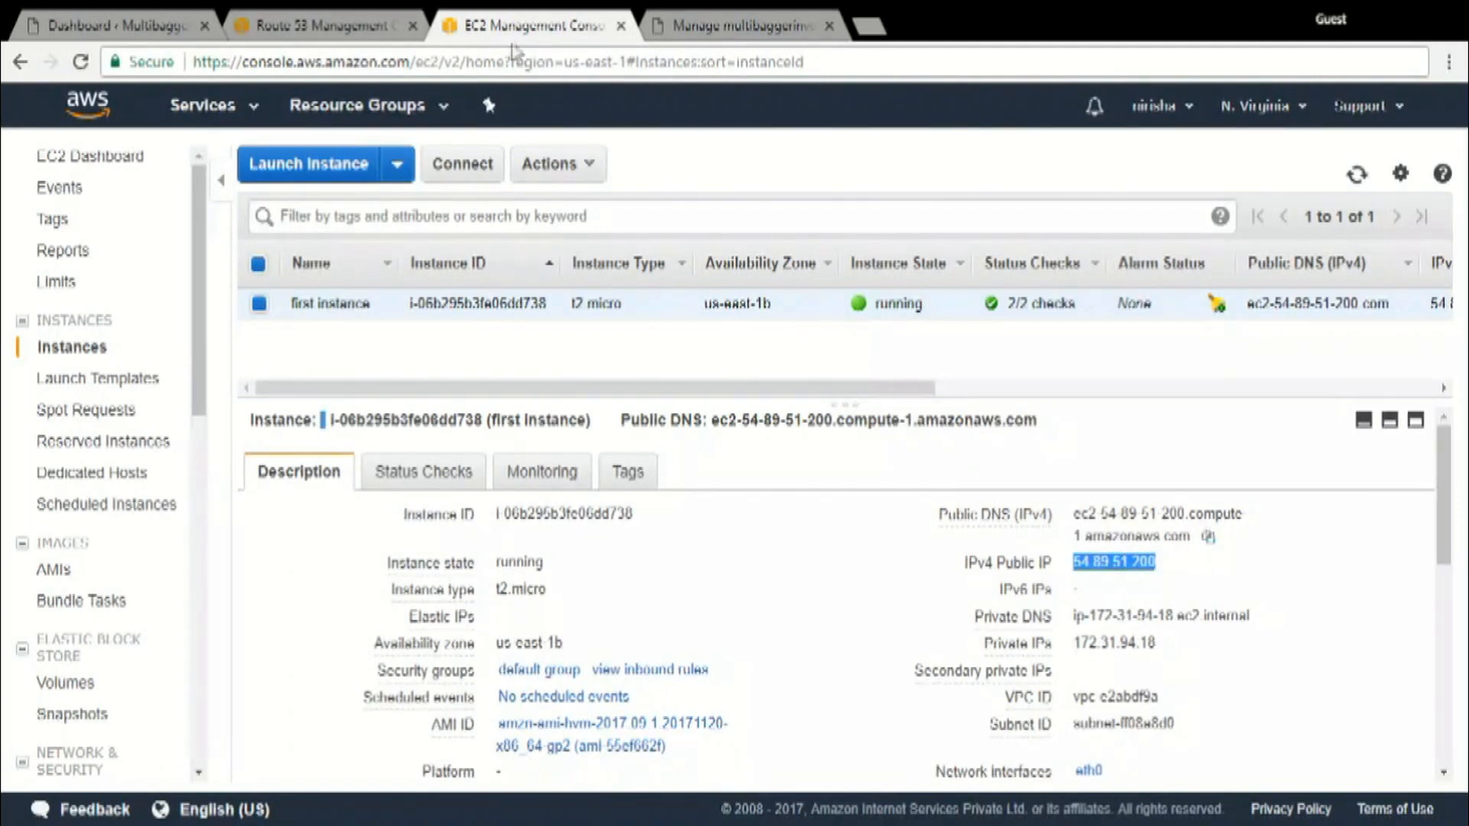
Create the A record set for the root domain in Route 53 with the value 54.89.51.200
left_click(329, 25)
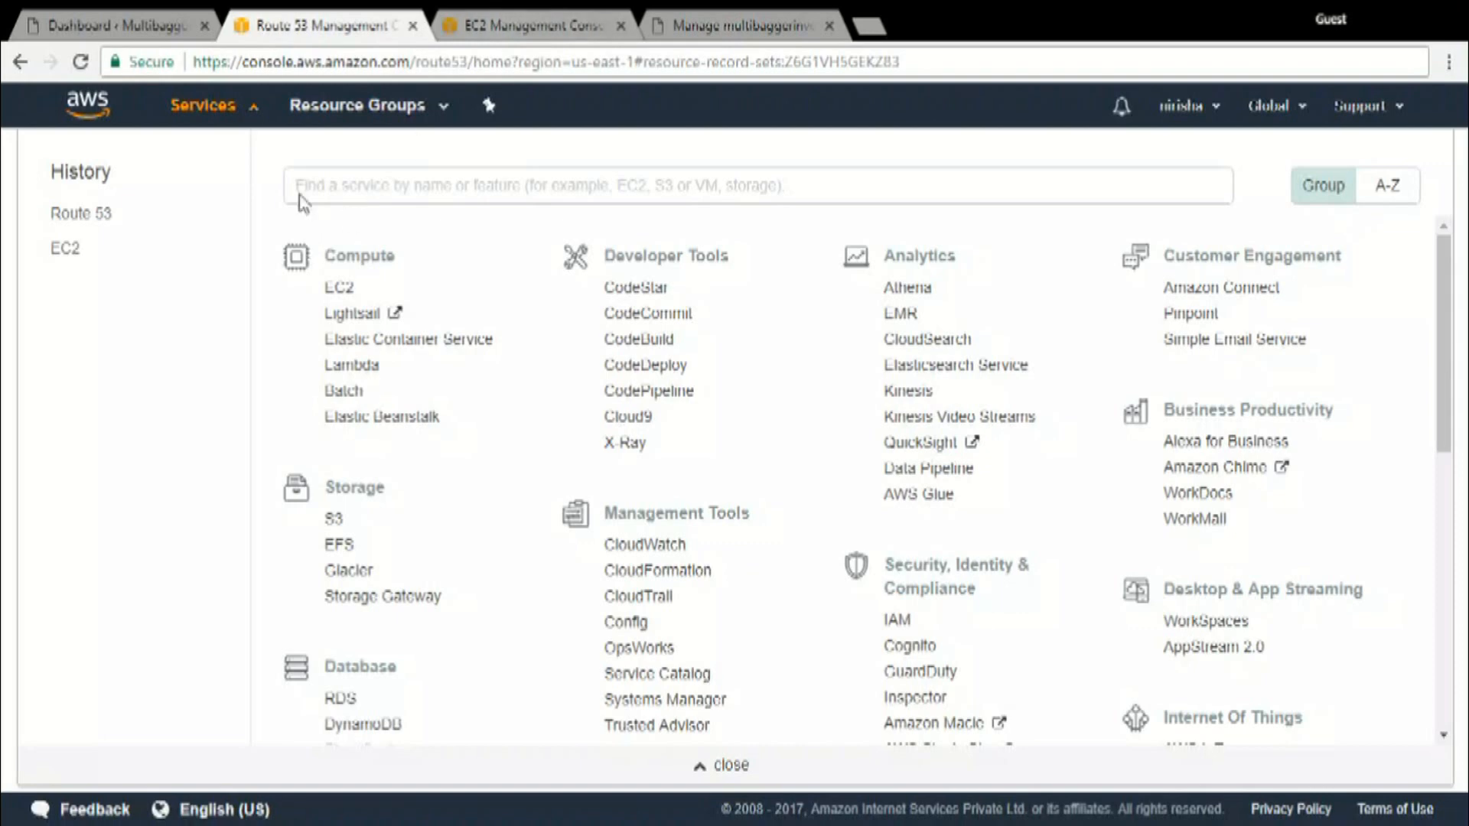
left_click(230, 107)
left_click(1136, 404)
type("54.89.61.200")
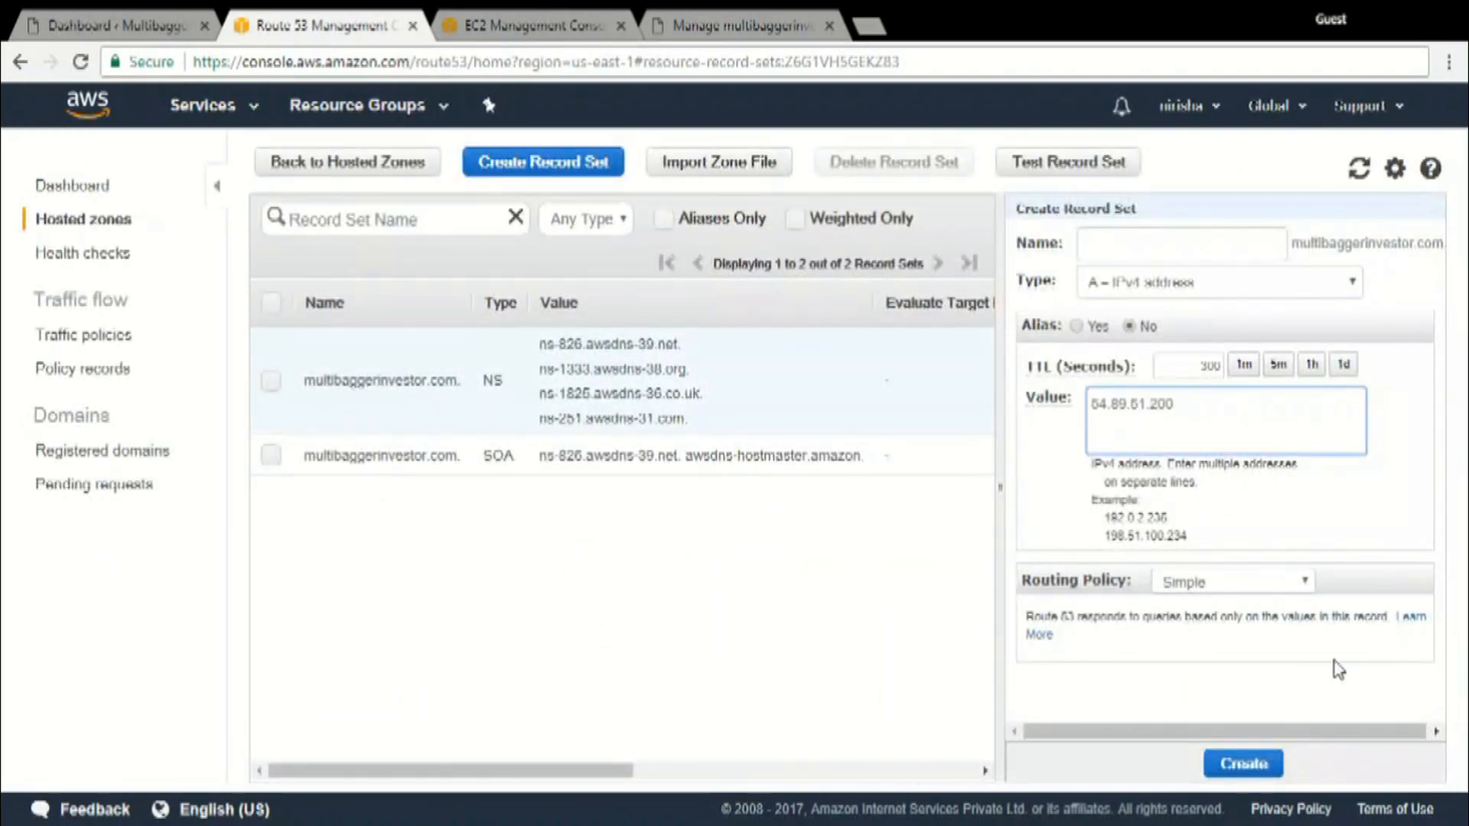
left_click(1245, 762)
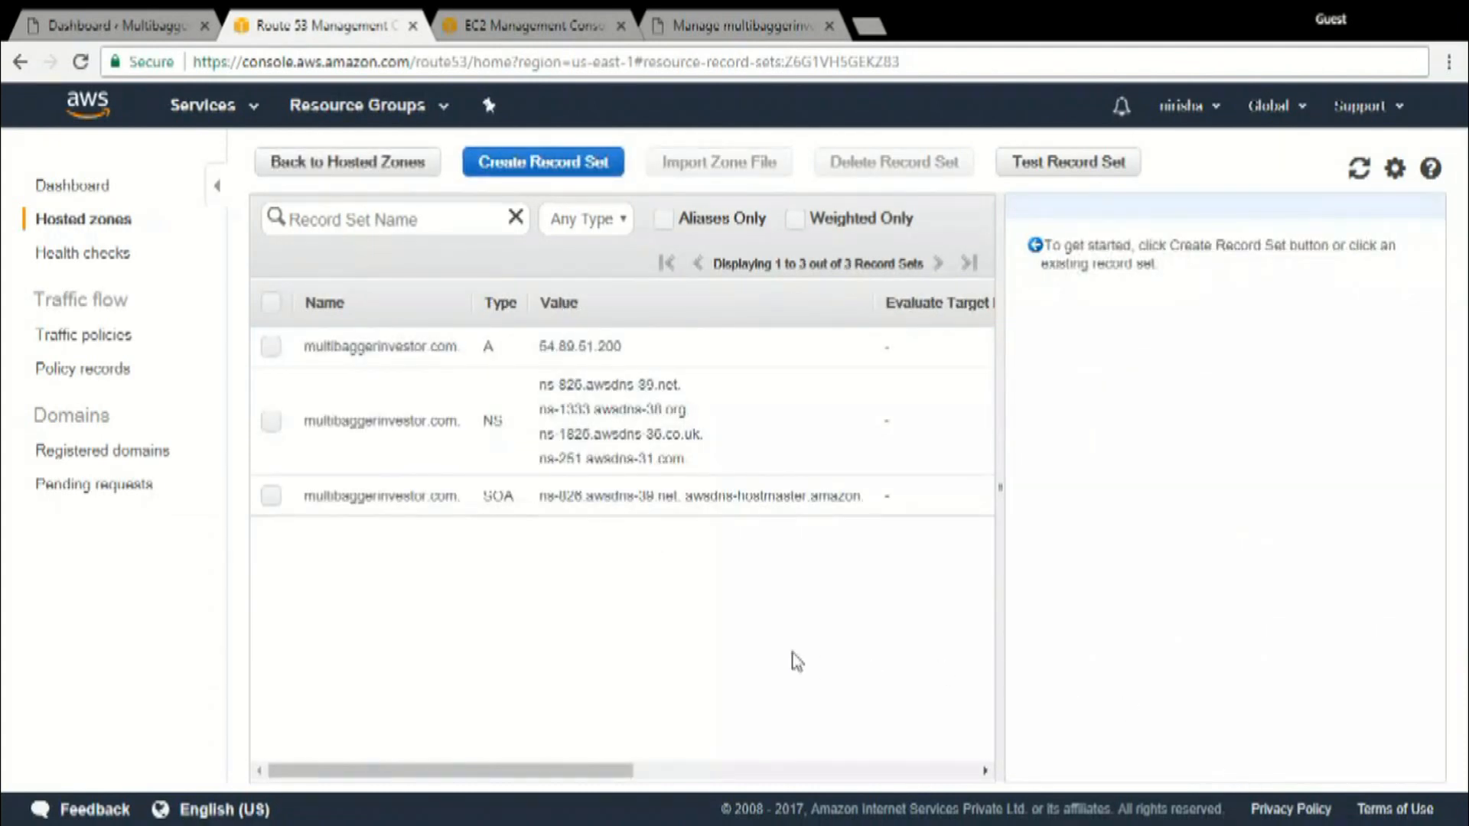
Create a www A record set for the domain with the value 54.89.51.200 and simple routing
left_click(543, 161)
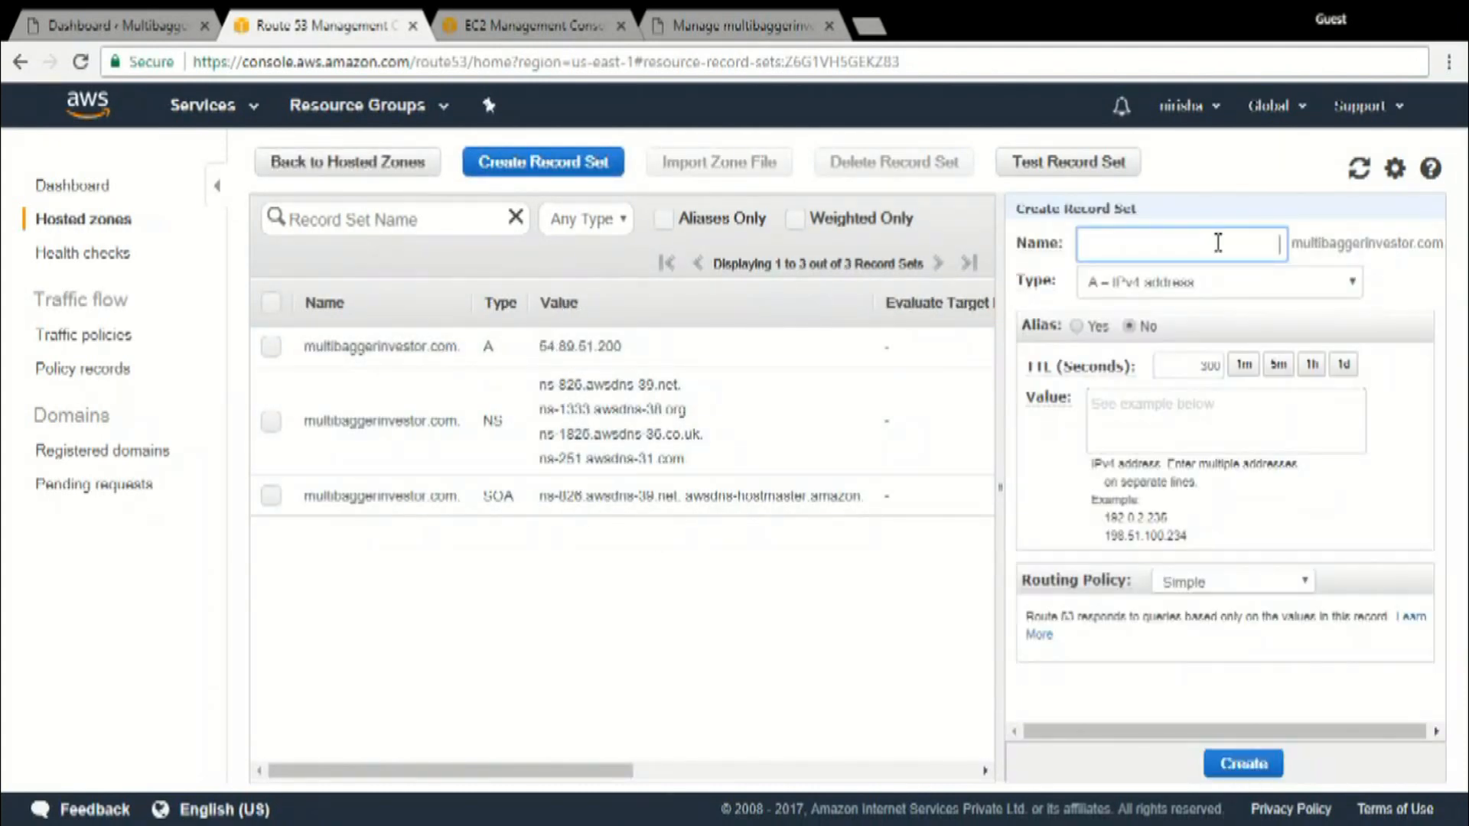
type("www")
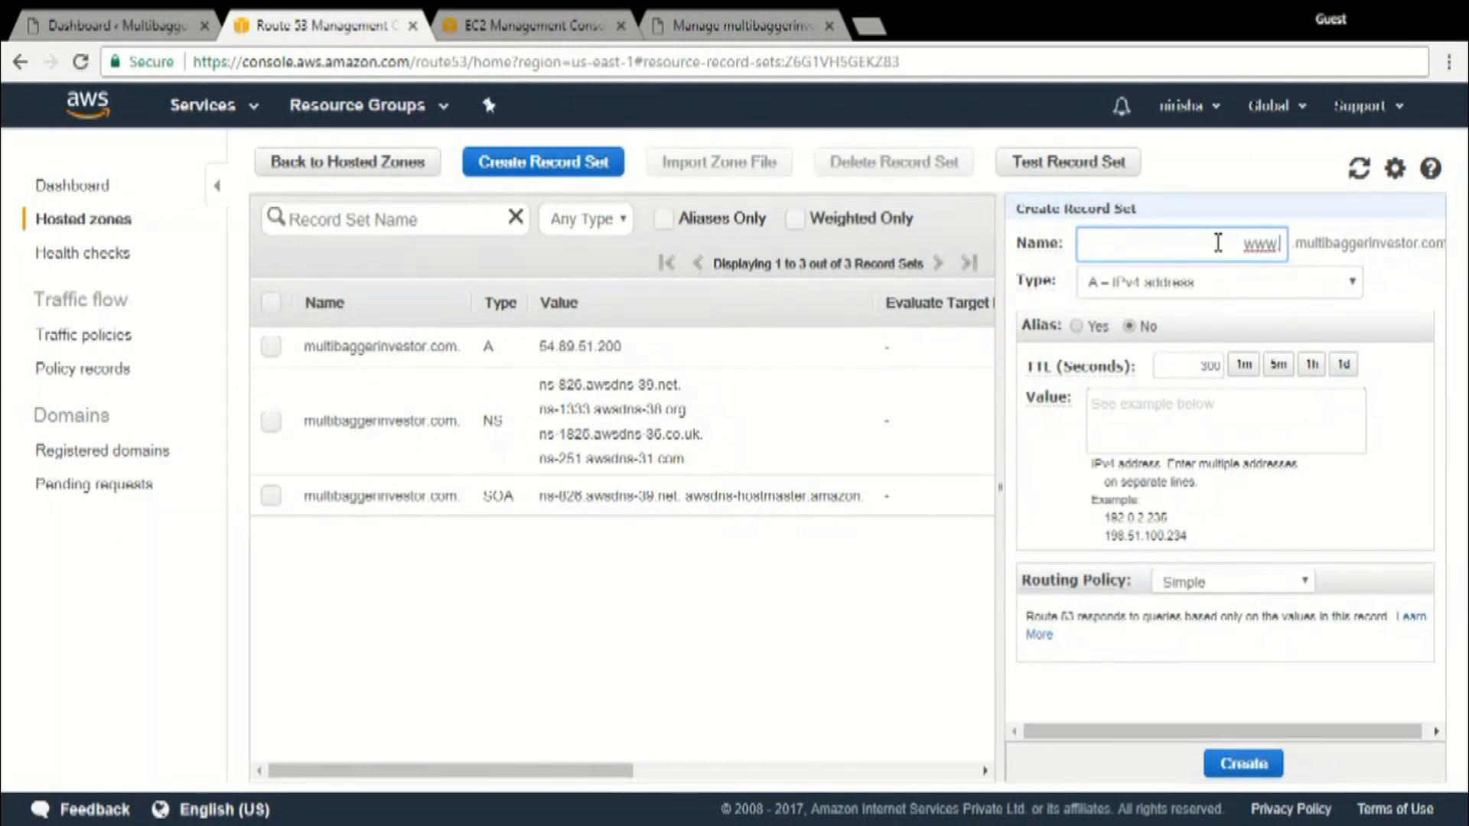
key("BackSpace")
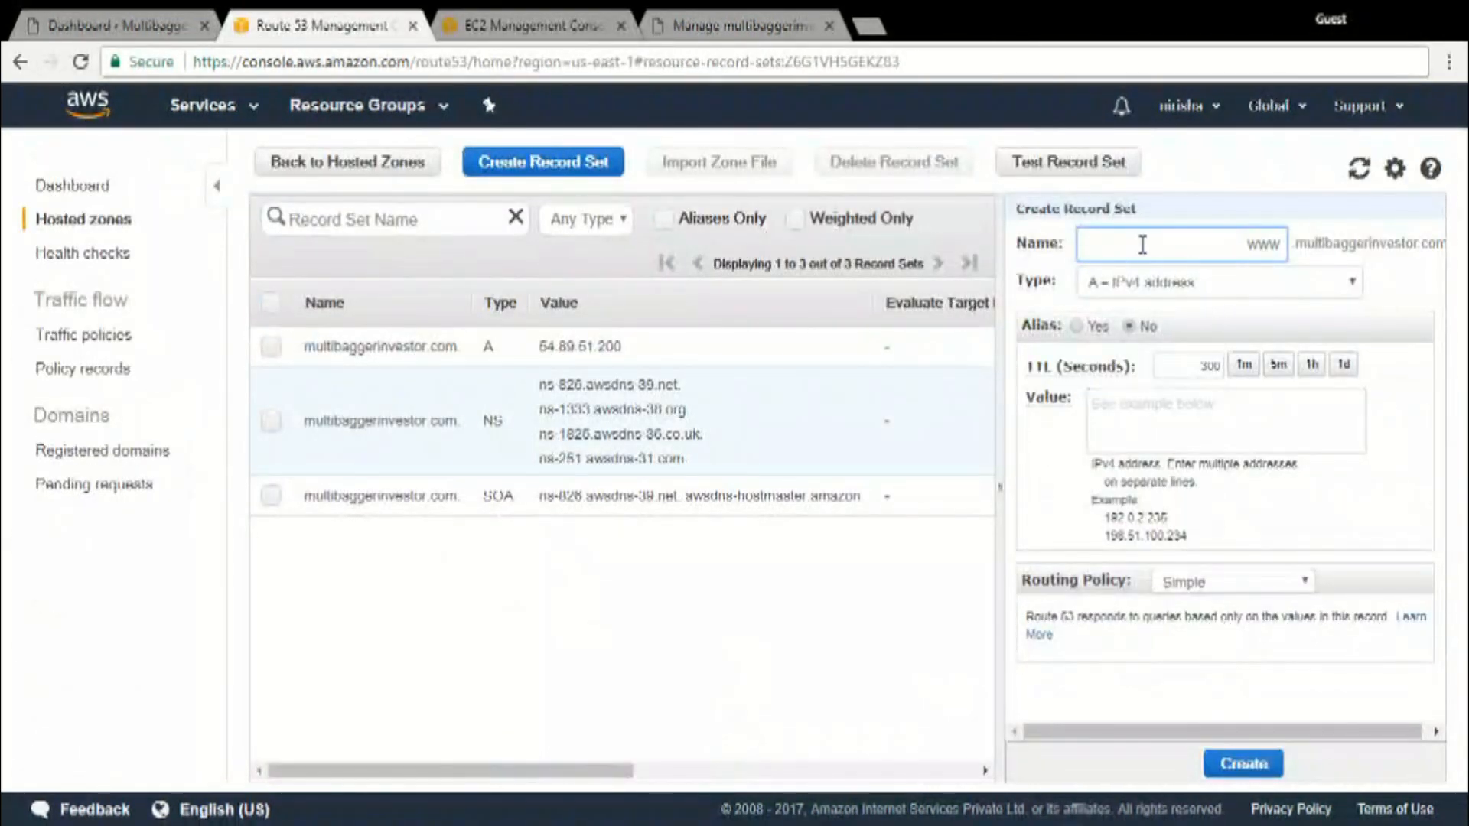
left_click(1250, 420)
key("ctrl+v")
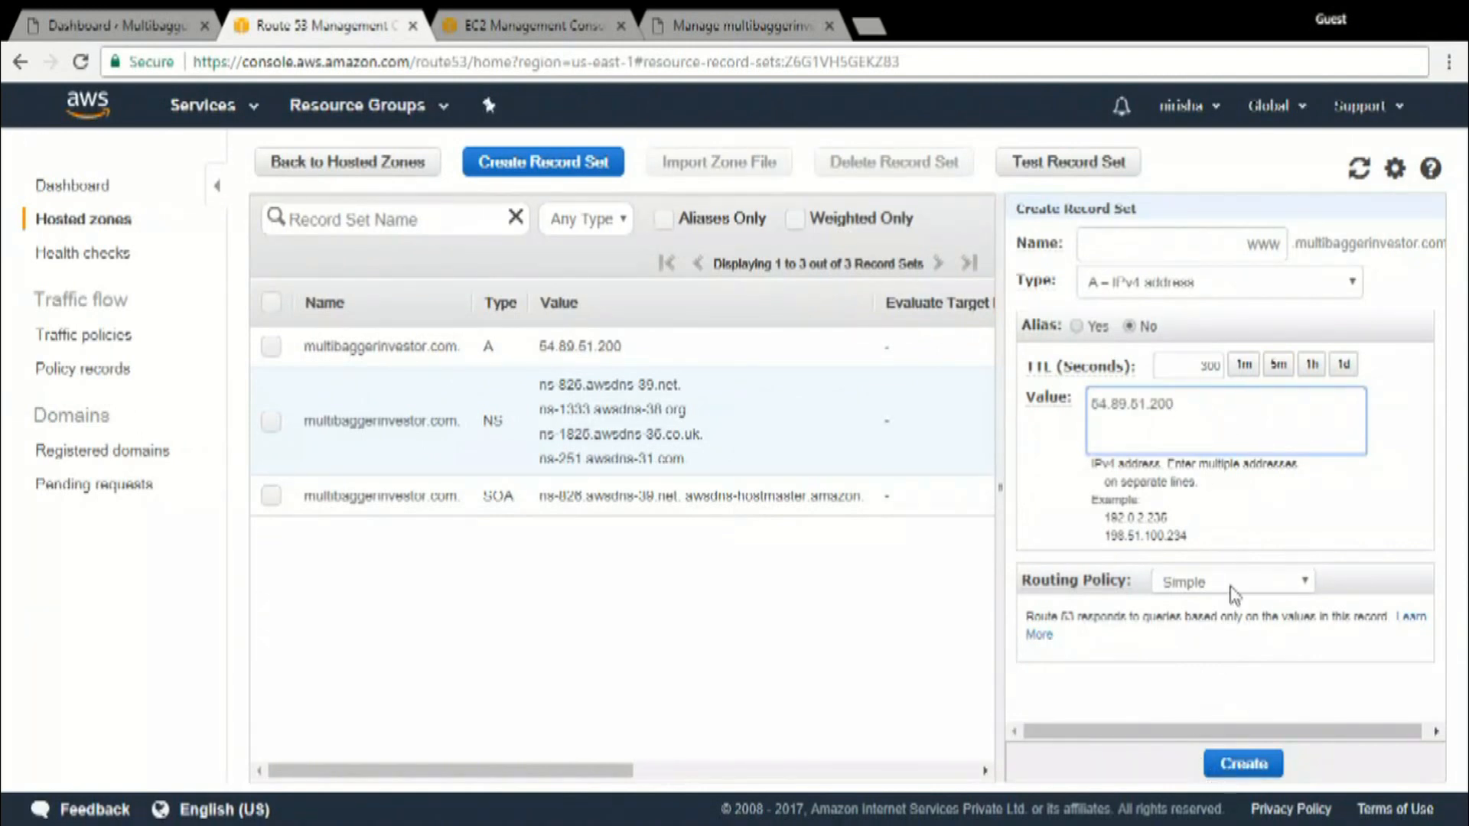
left_click(1244, 764)
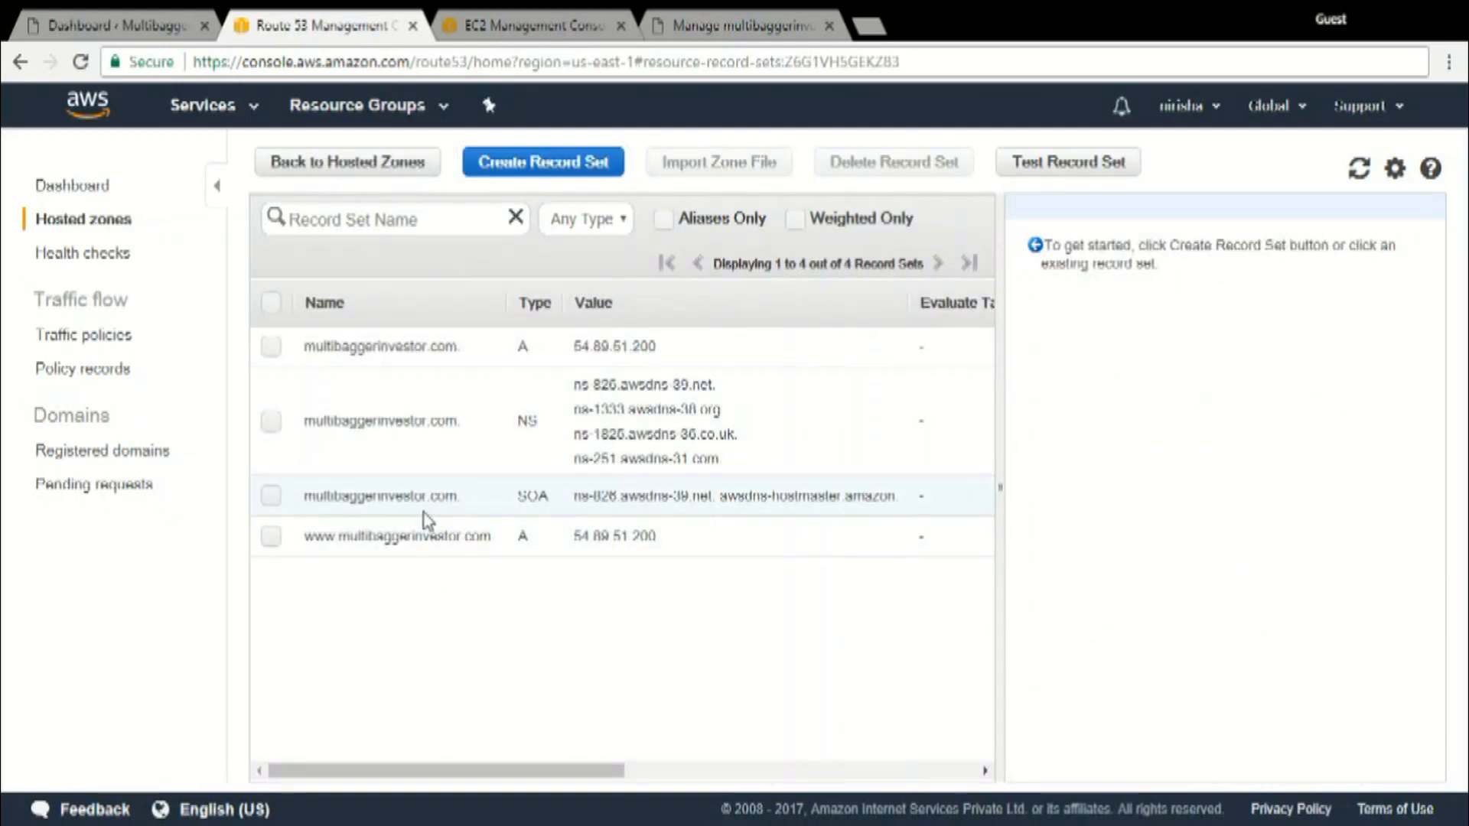
Open the domain's NS record set for editing and copy the running instance's public DNS from EC2
left_click(657, 419)
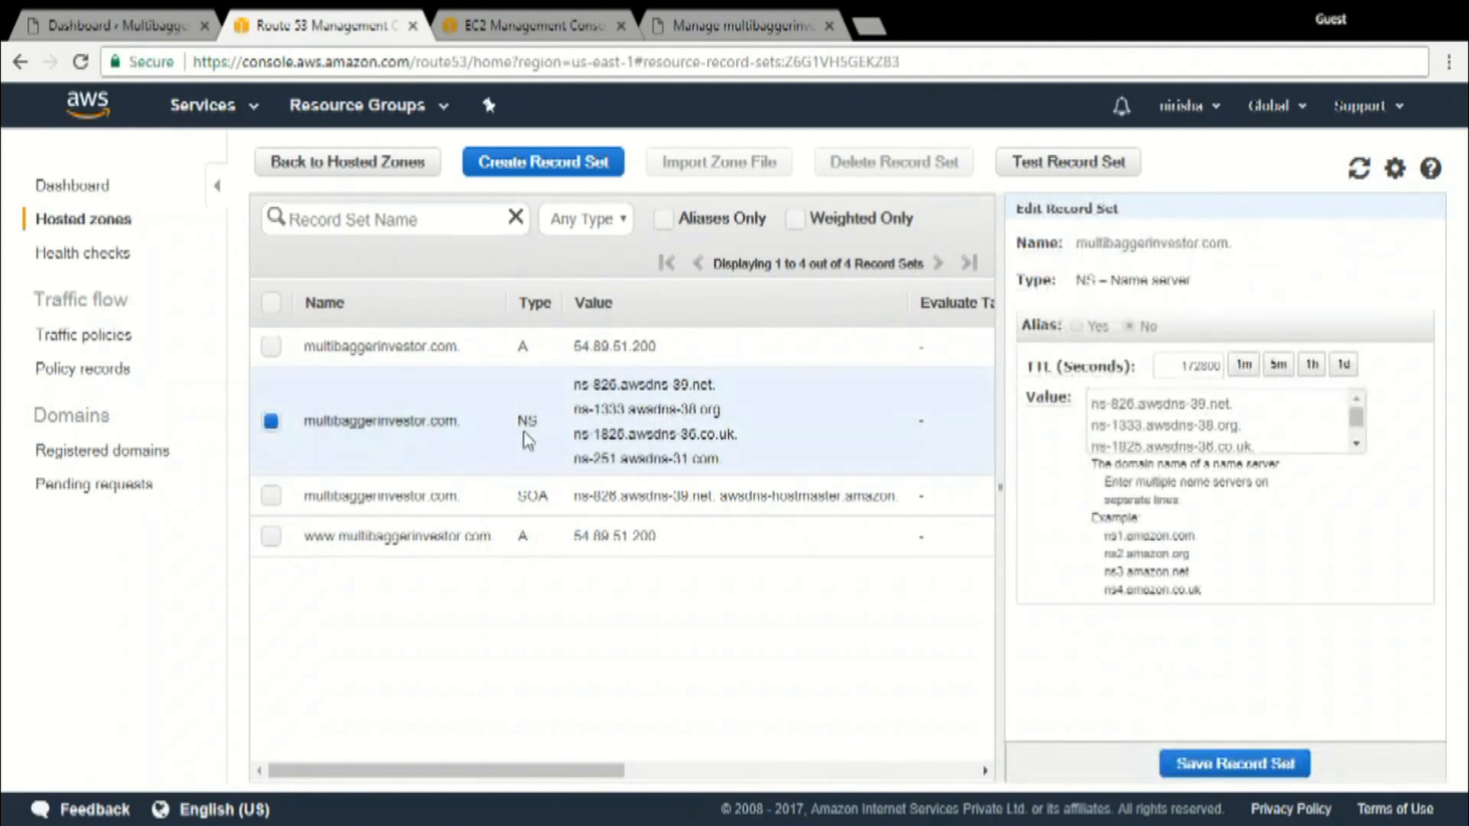
left_click(582, 25)
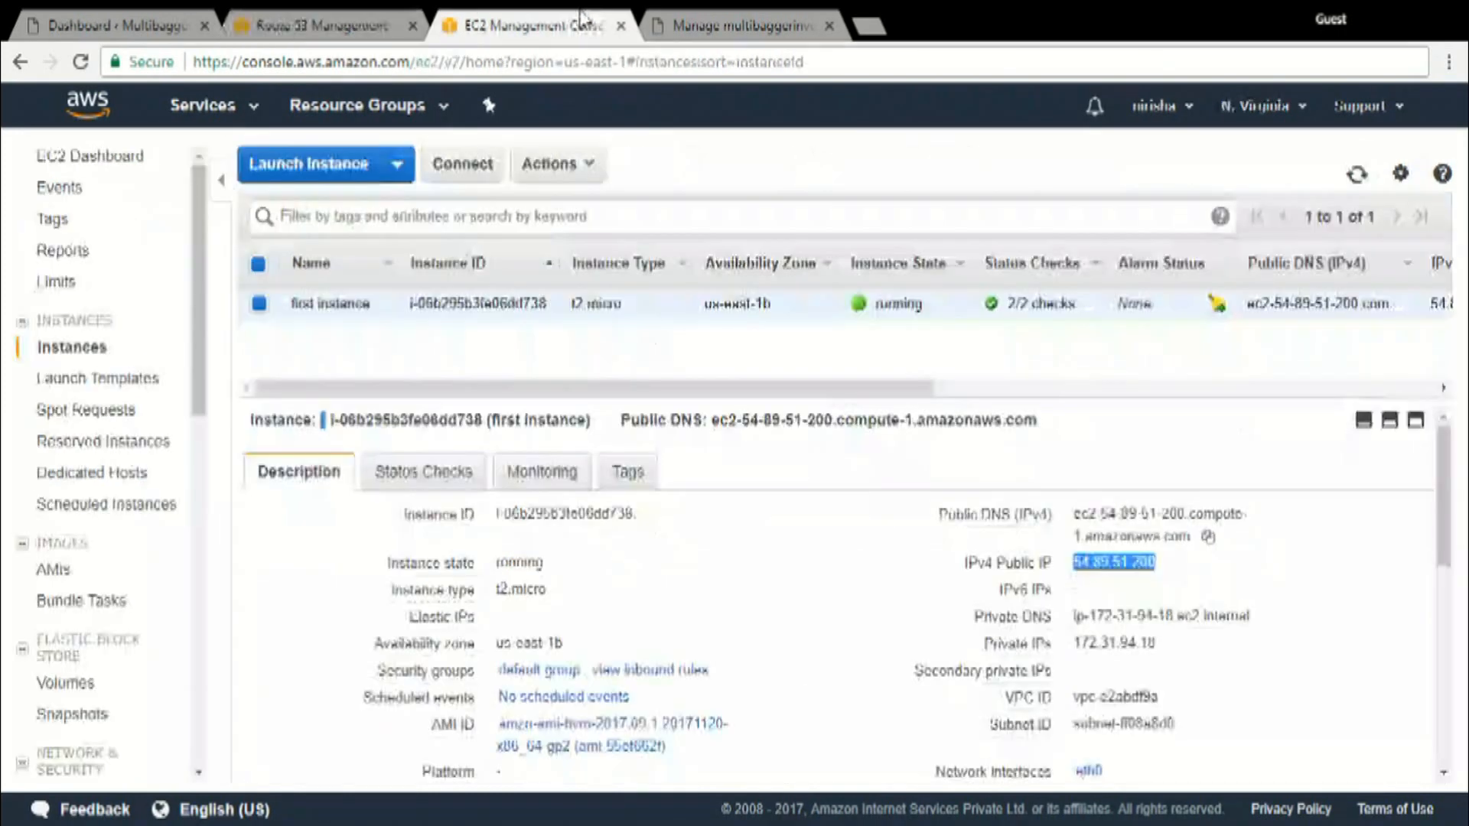
left_click(1207, 538)
left_click(394, 17)
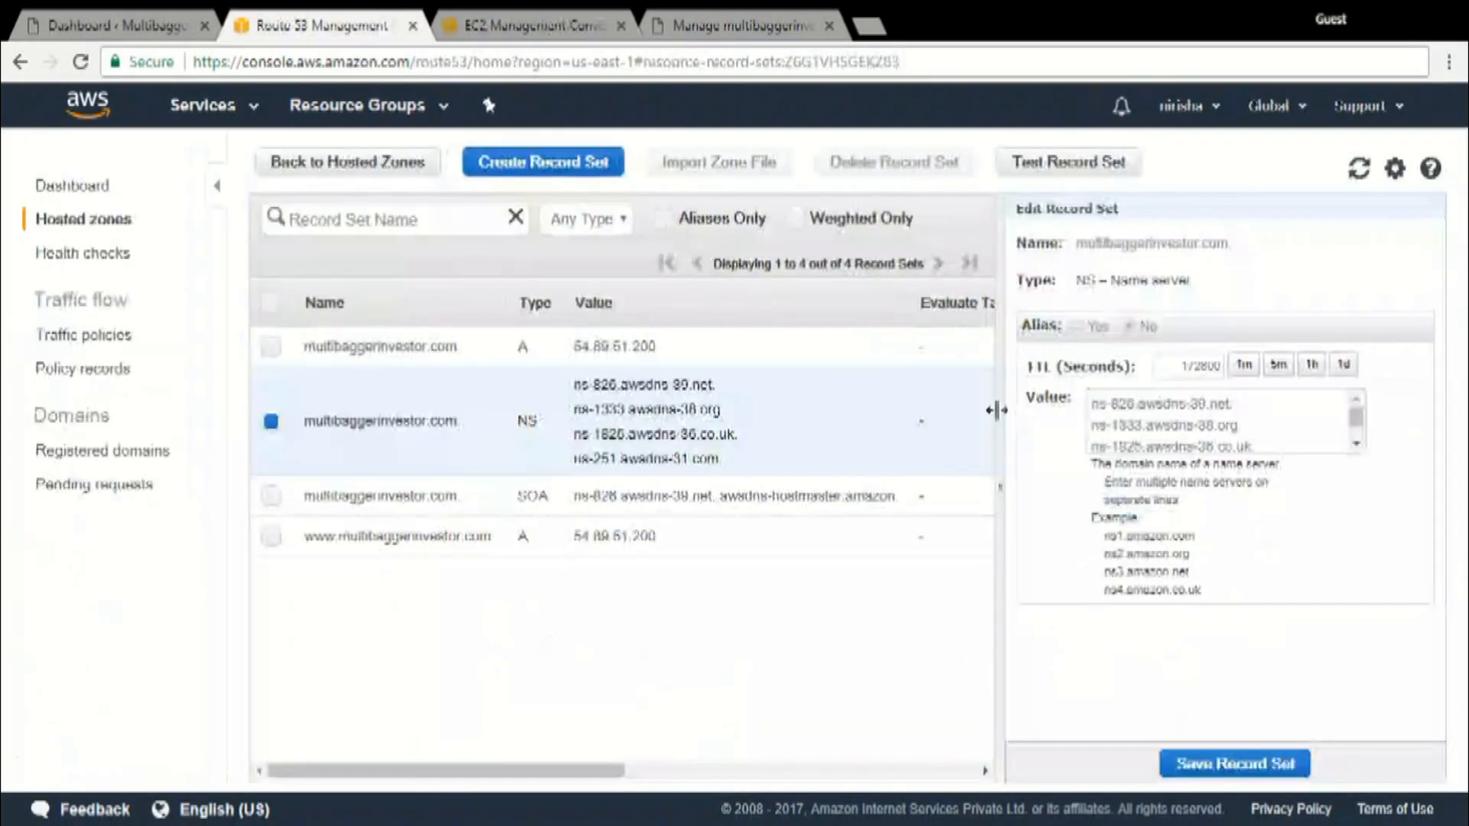
Append ec2-54-89-51-200.compute-1.amazonaws.com. as a new line to the NS record set's values and save the record set
left_click(1258, 444)
key("Down")
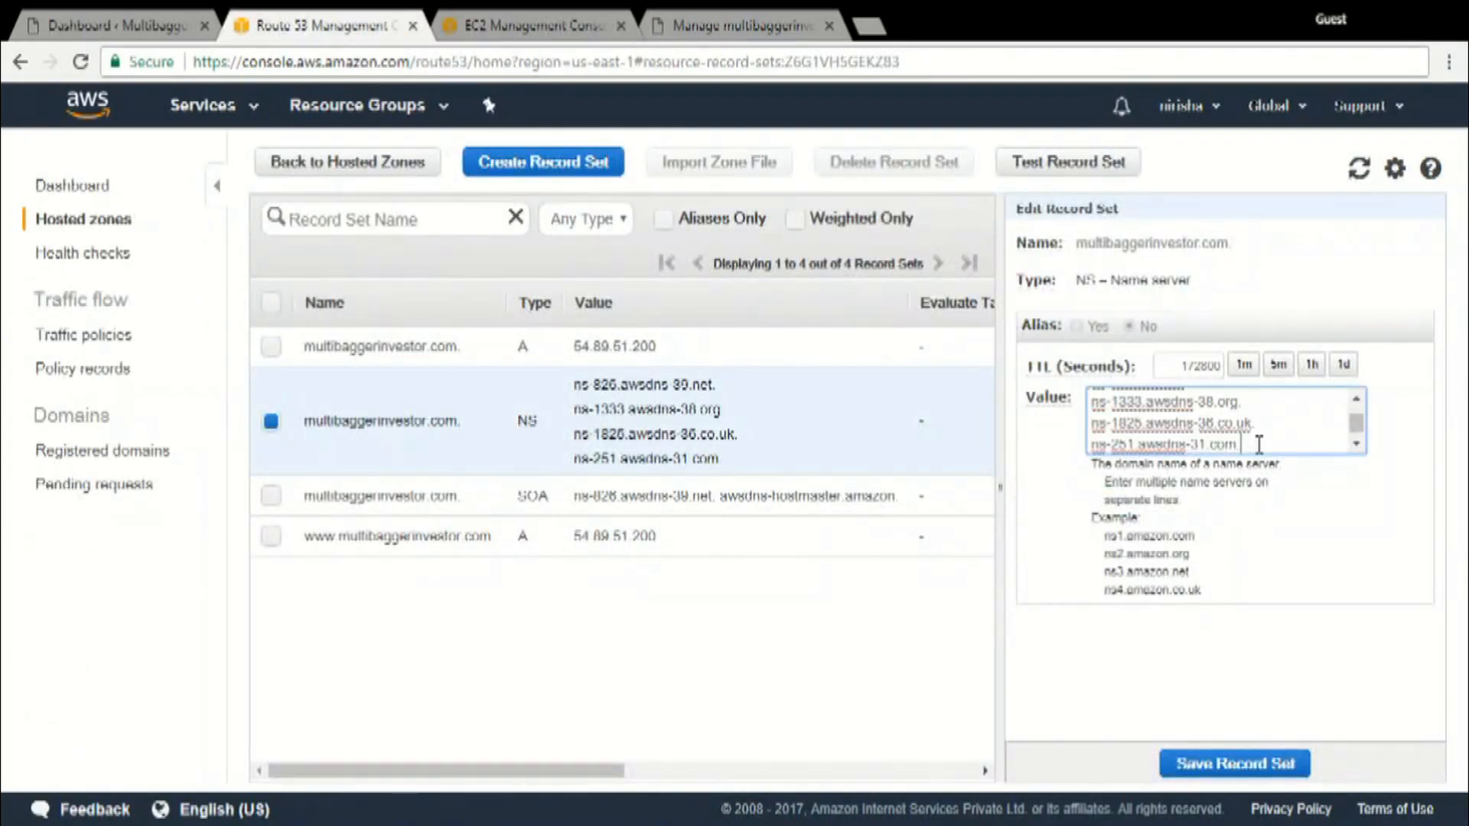
key("Return")
key("ctrl+v")
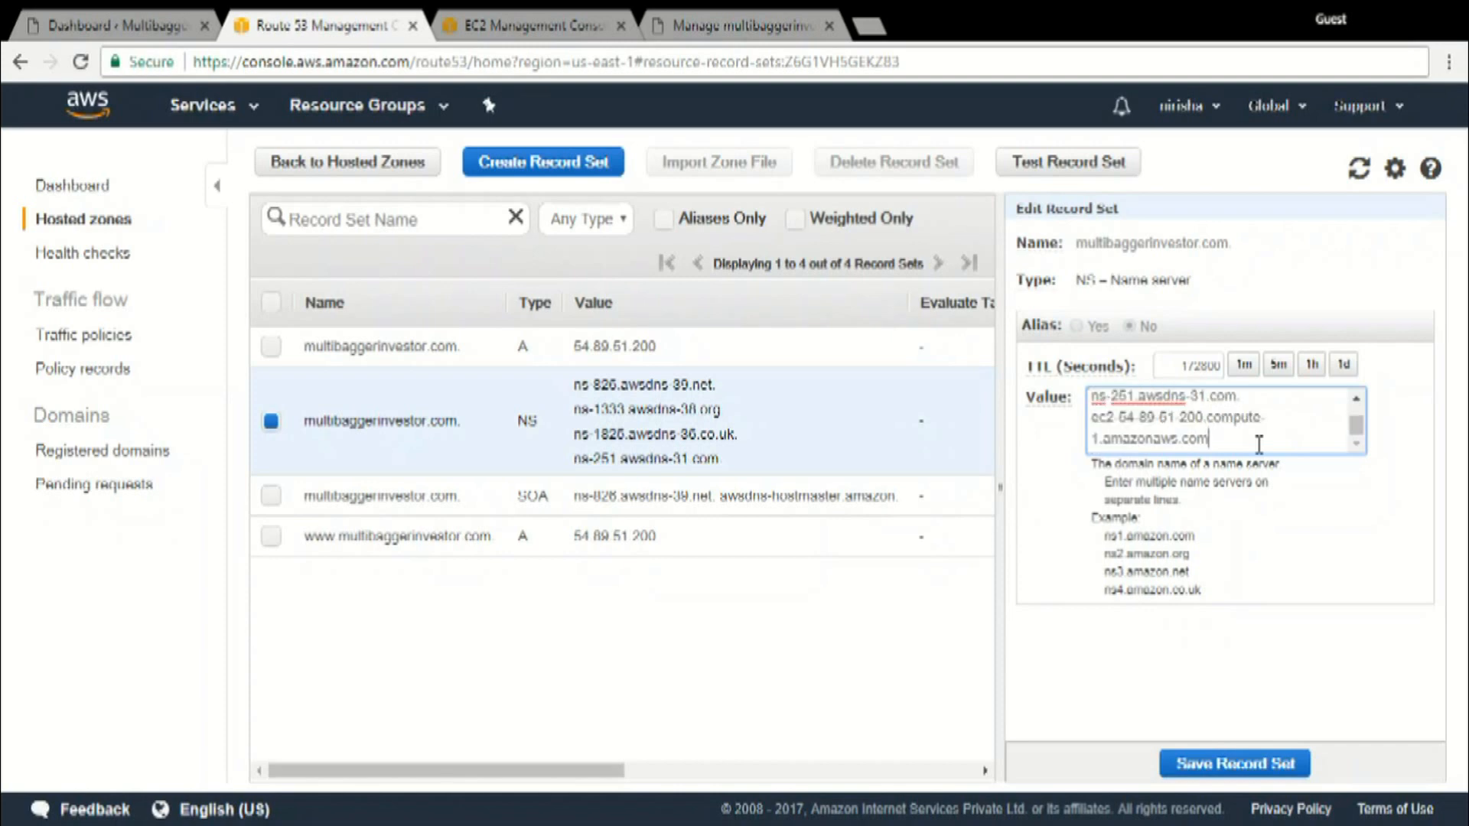
type(".")
left_click(1239, 759)
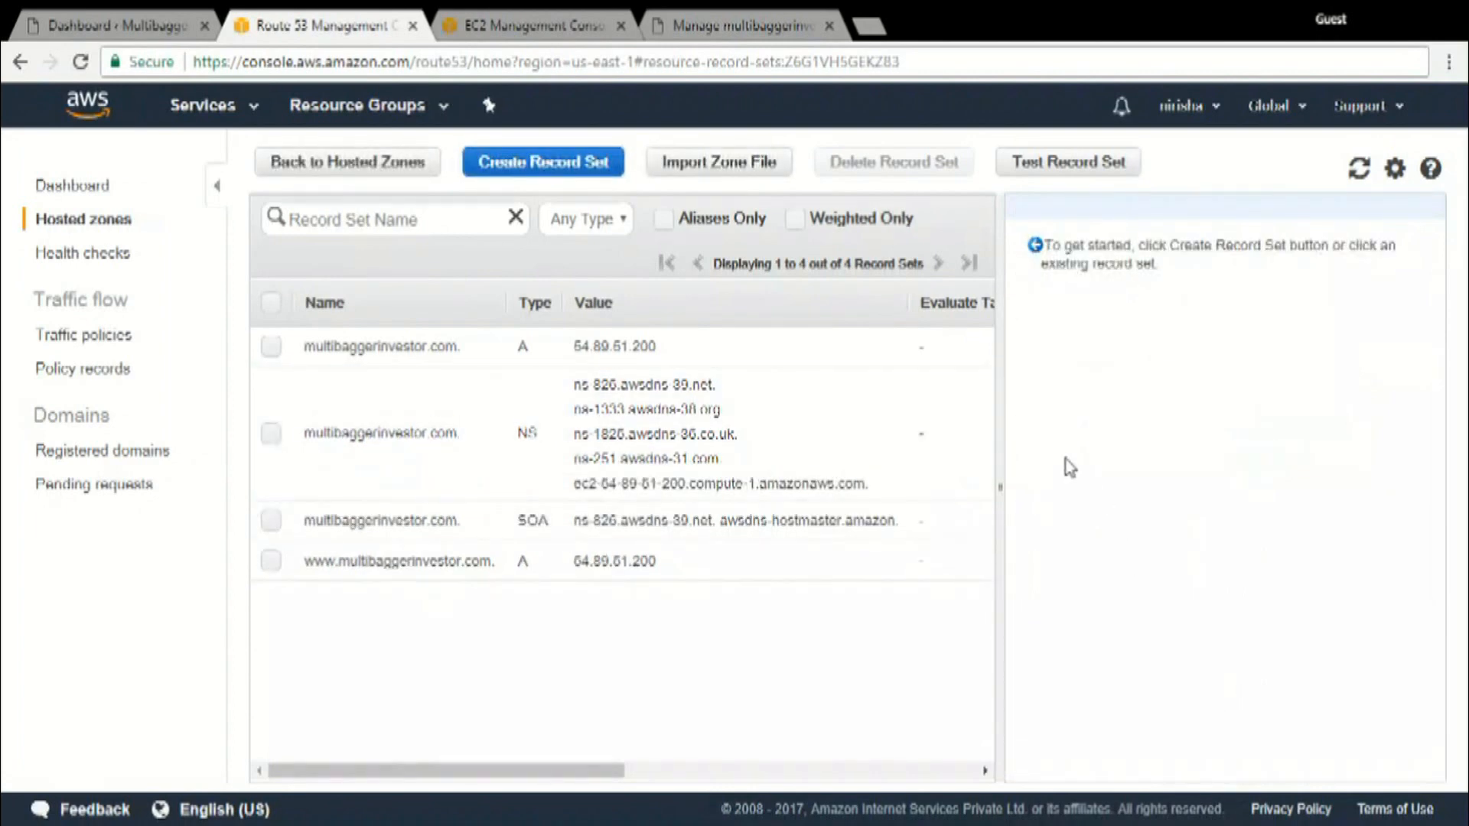
Copy the four awsdns name servers from the NS record and open the domain's name server settings in BigRock
left_click(985, 369)
left_click_drag(574, 382, 726, 467)
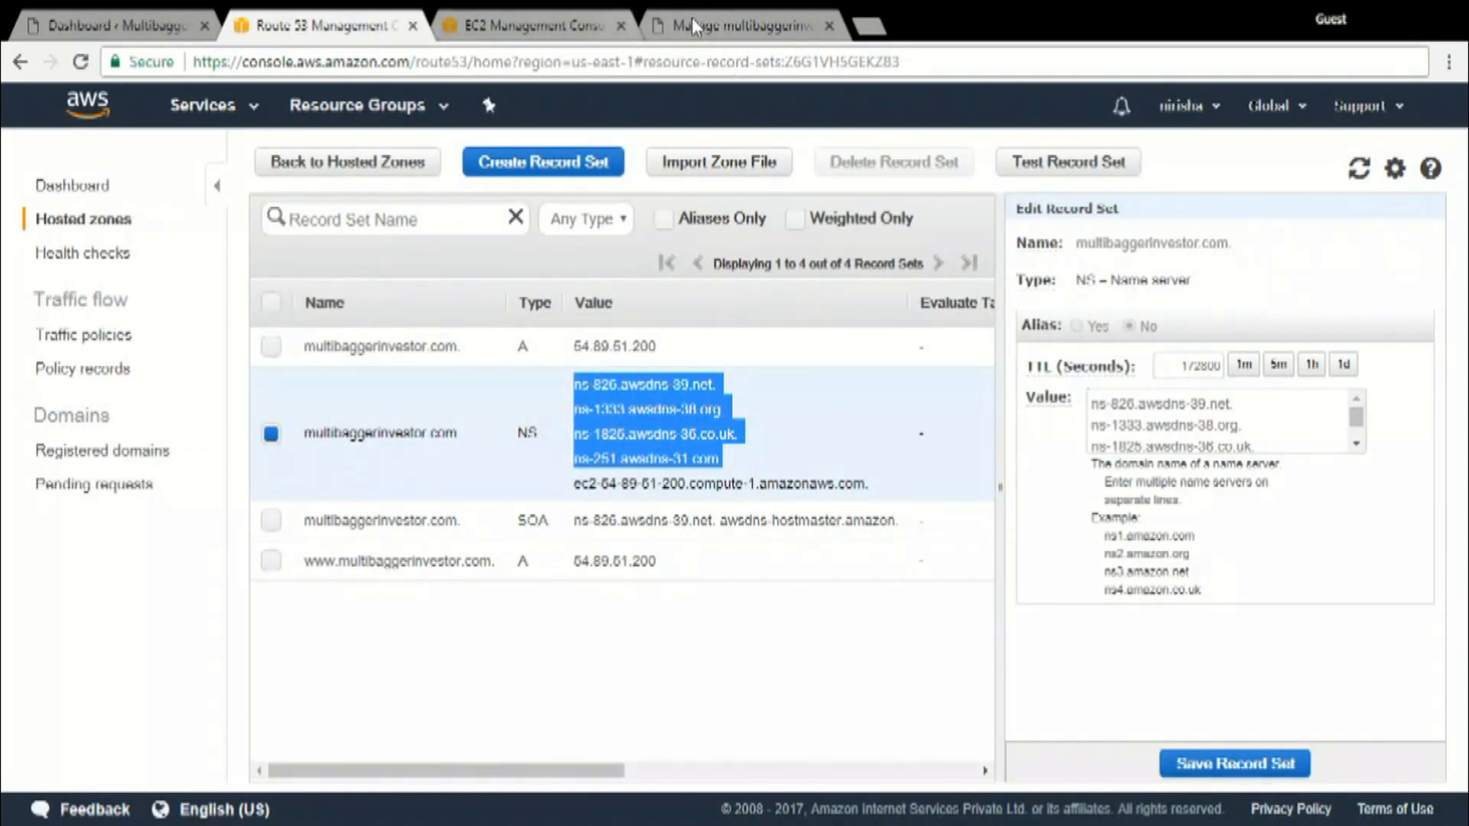
left_click(156, 17)
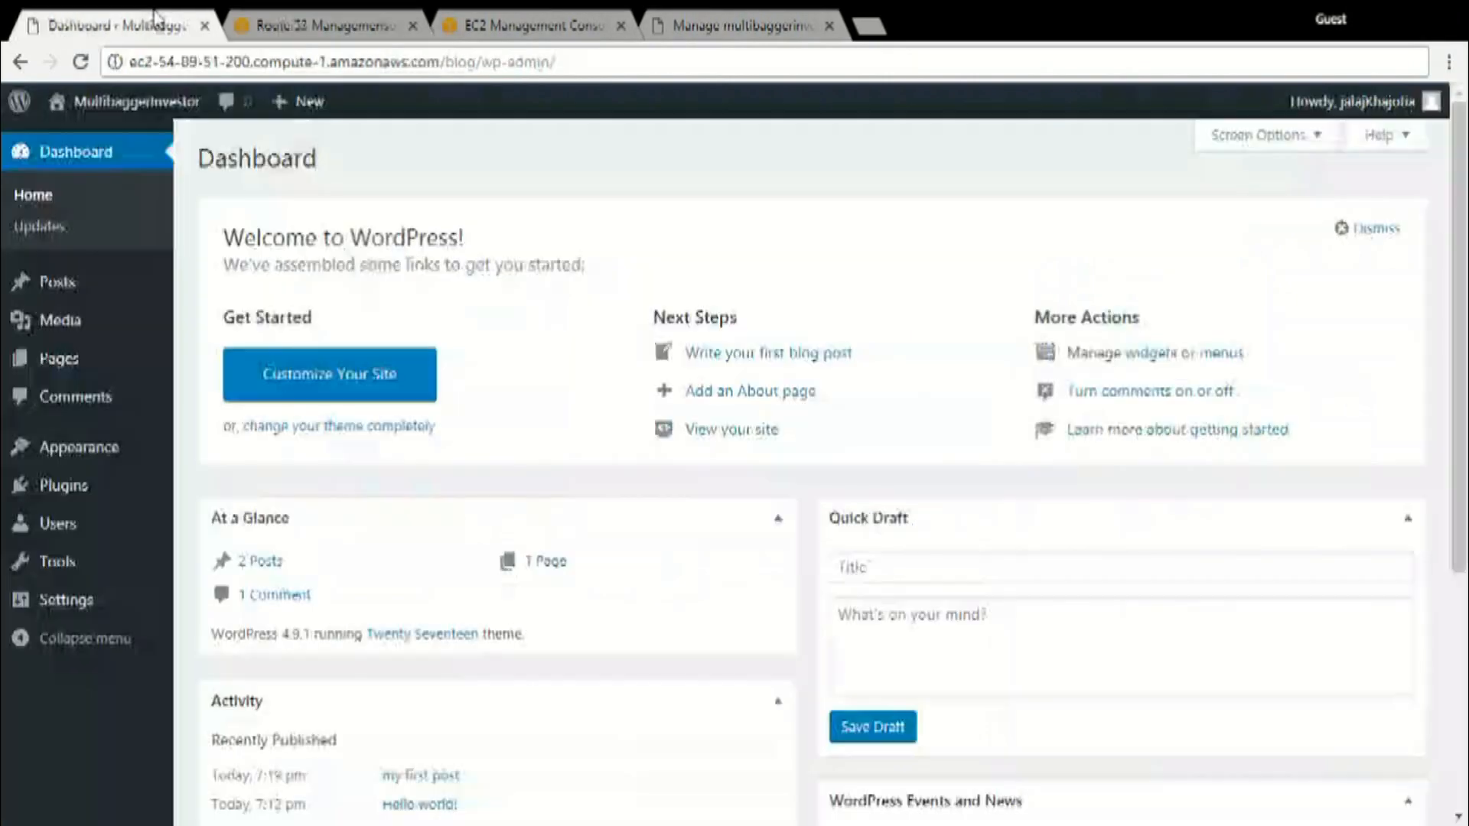
left_click(530, 17)
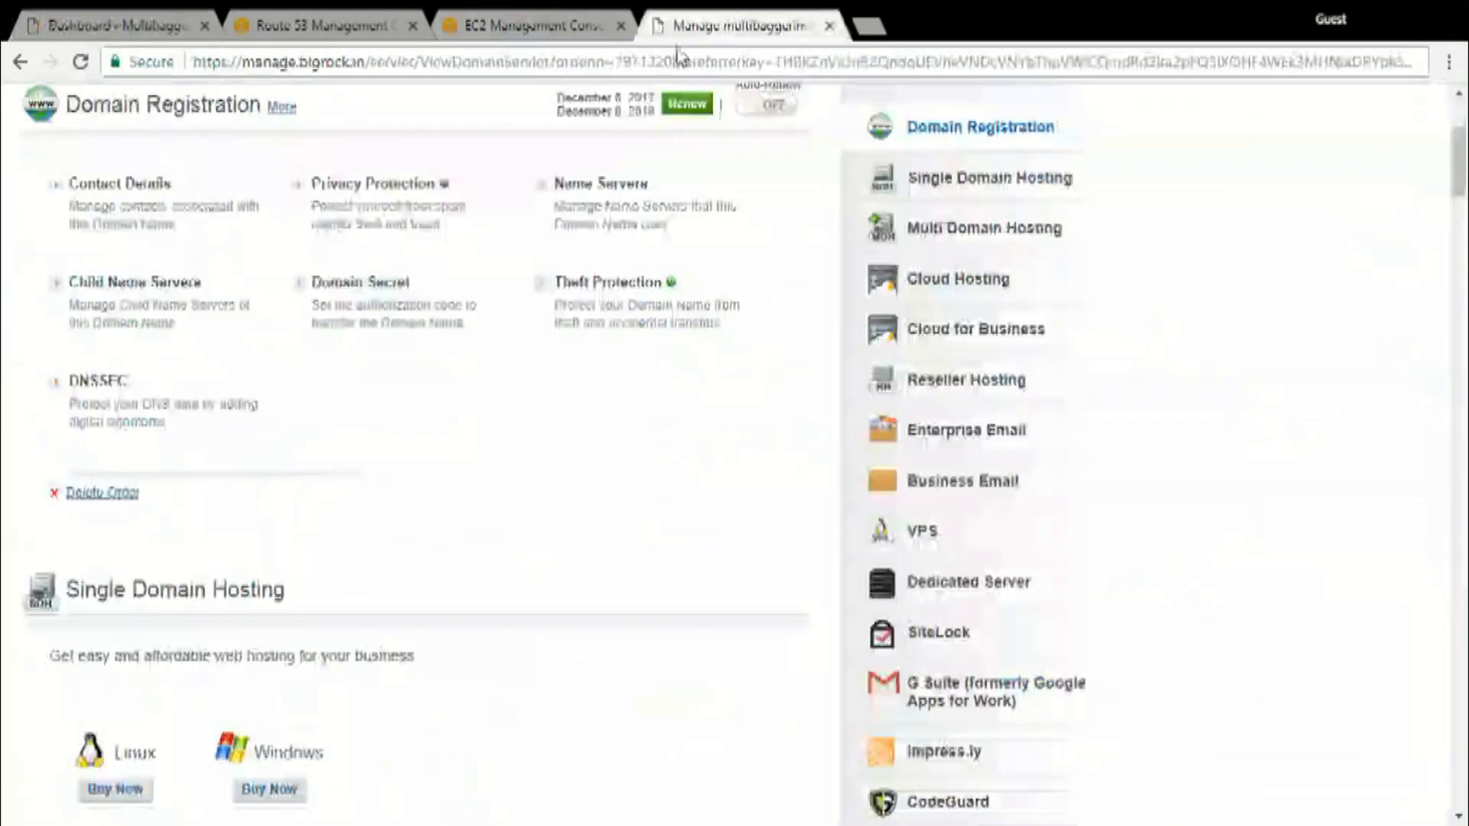
scroll(513, 428, "up", 3)
left_click(591, 458)
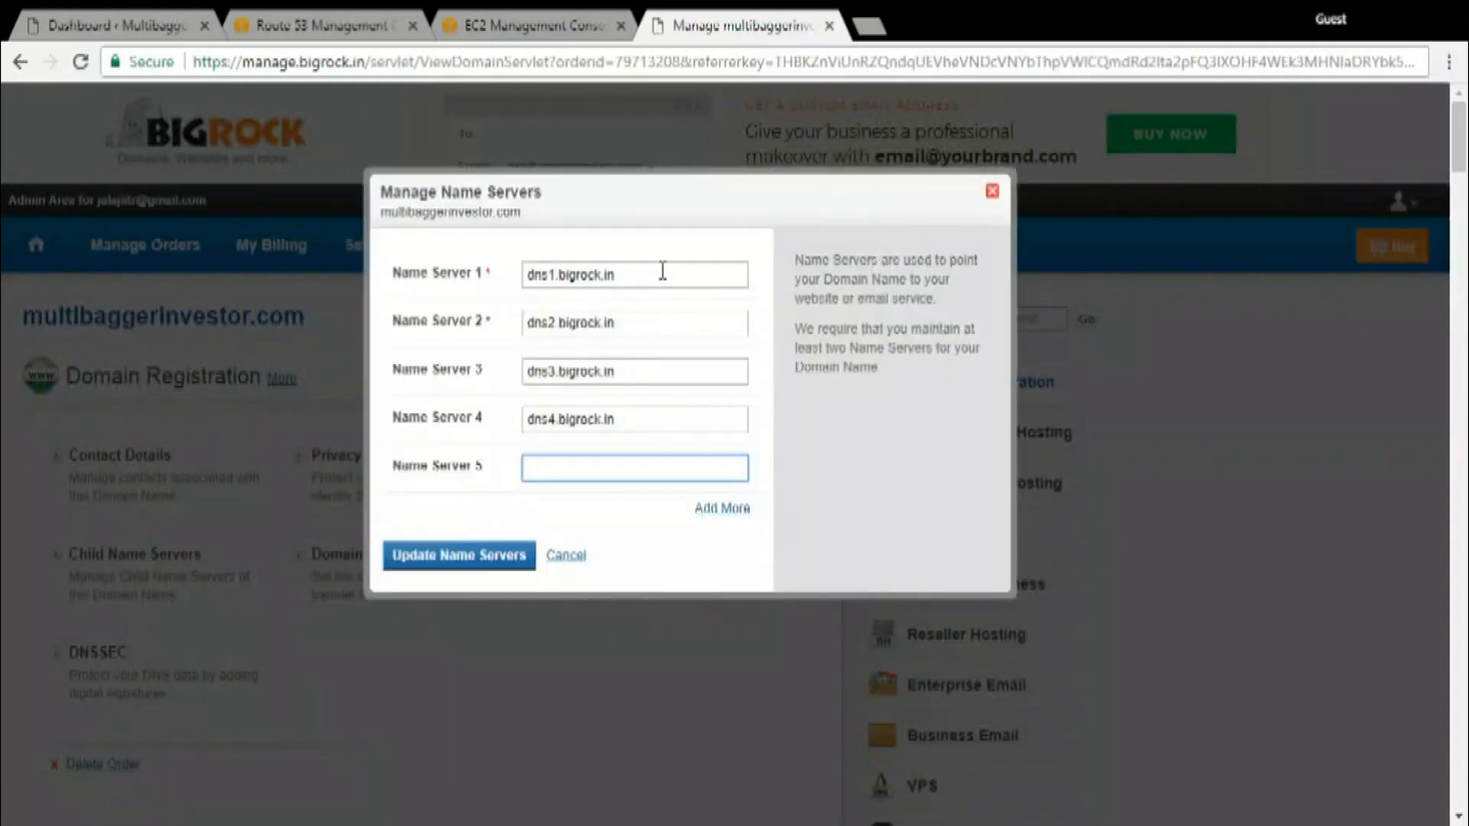
Replace Name Server 1 with ns-826.awsdns-39.net
left_click(689, 278)
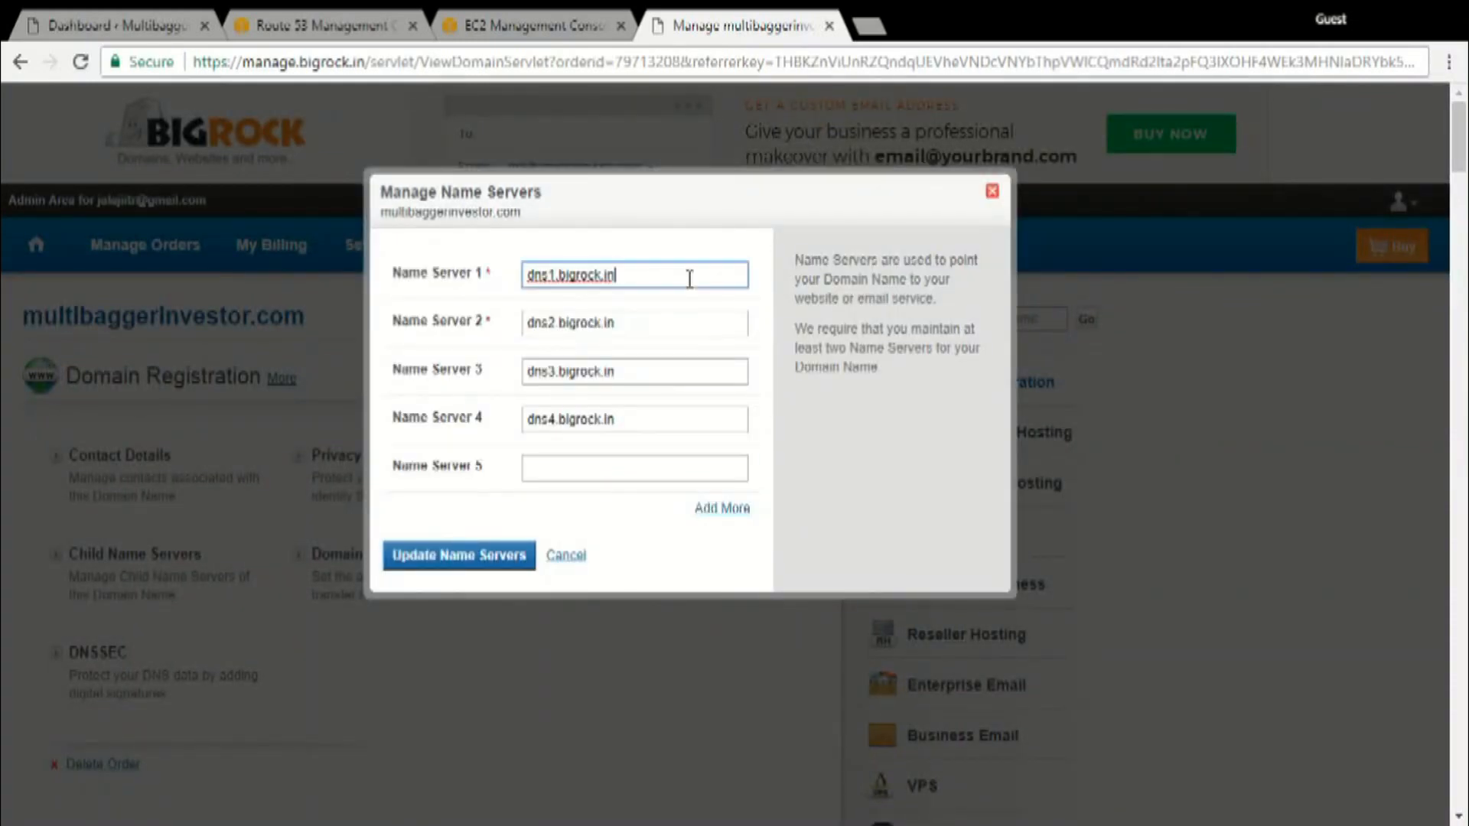
key("ctrl+a")
key("ctrl+v")
key("ctrl+a")
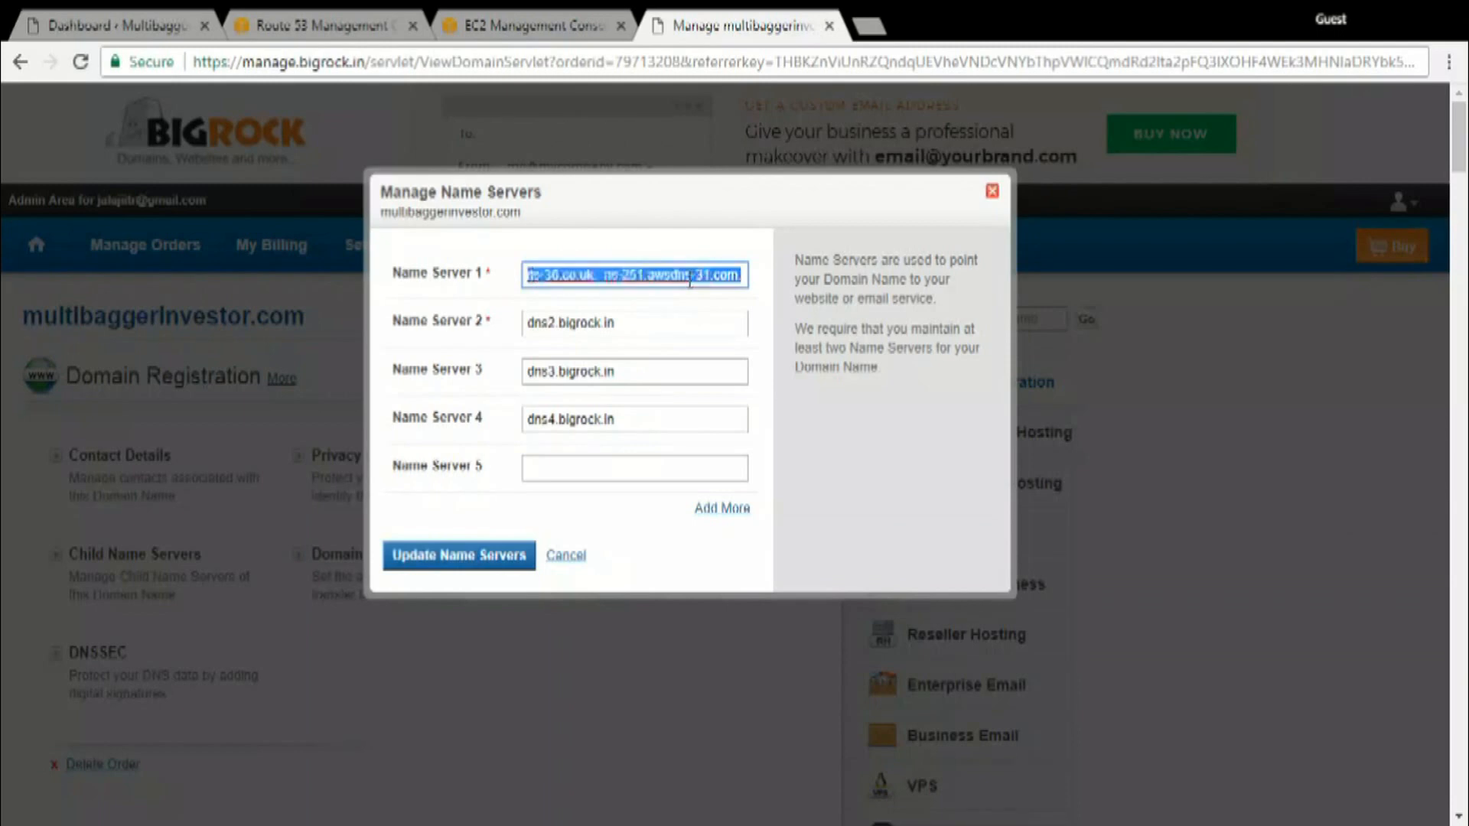
key("alt+Tab")
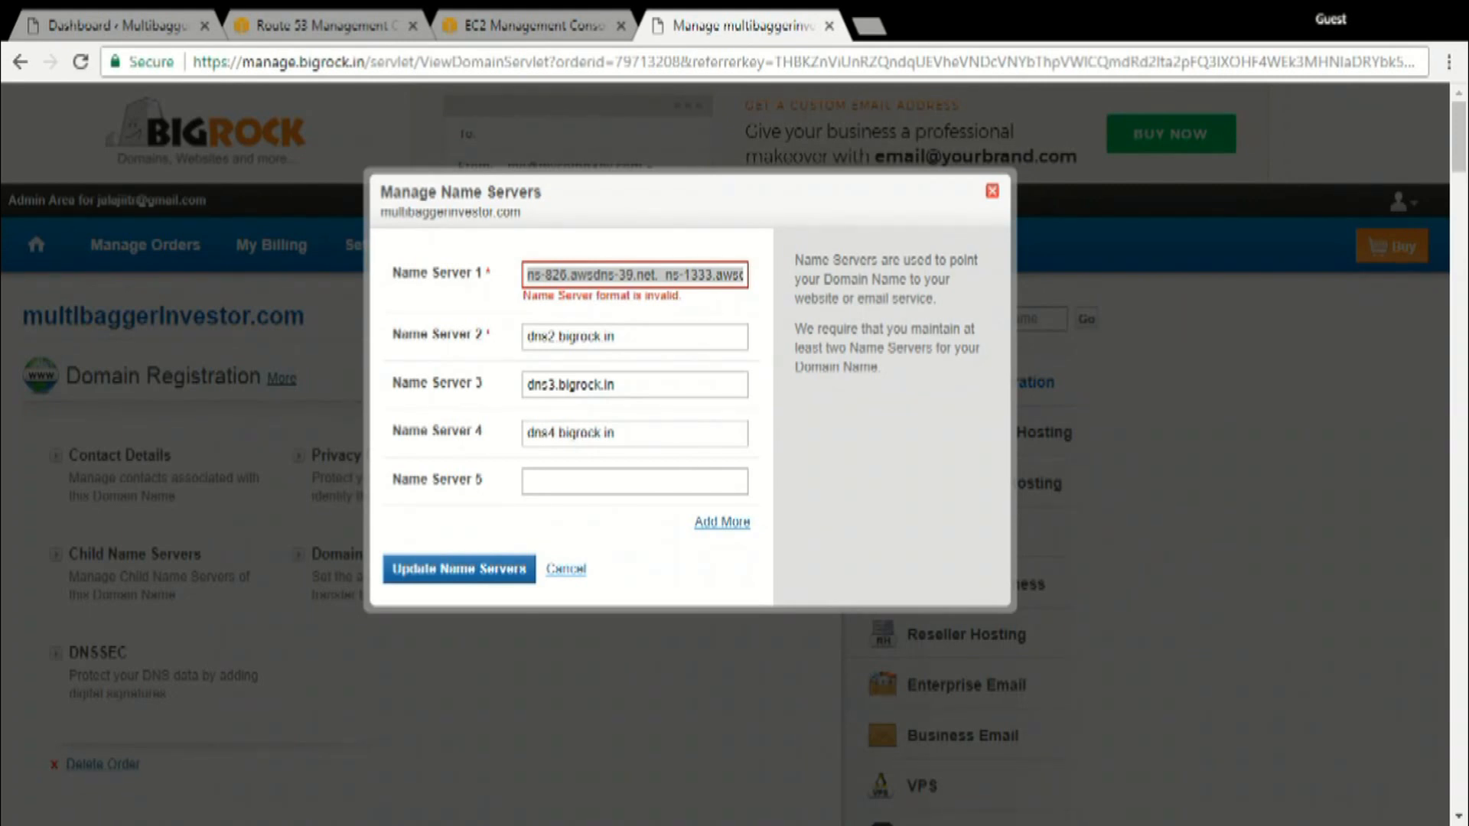
key("ctrl+v")
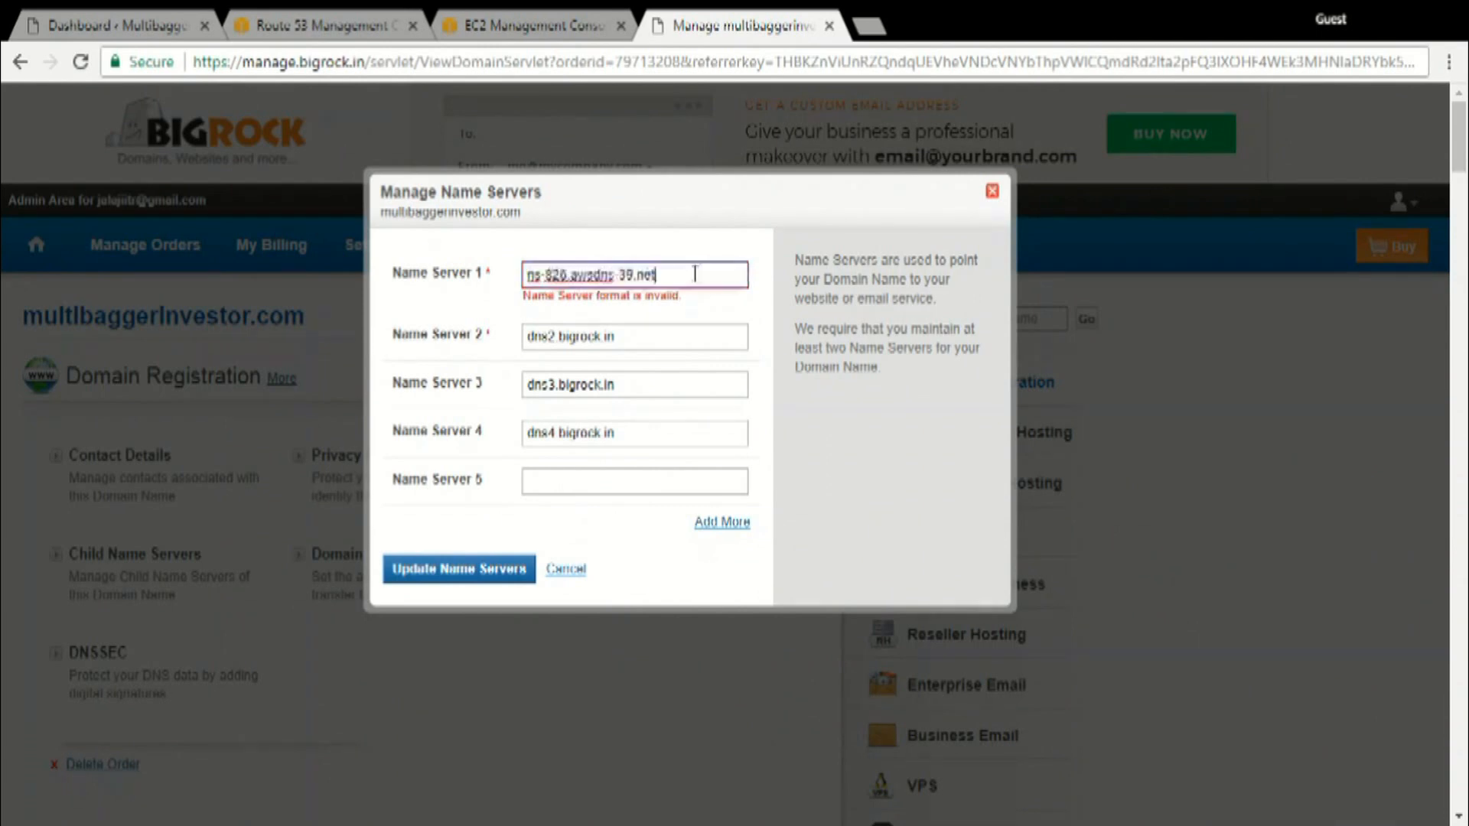
Set Name Server 2 to ns-1333.awsdns-38.org and Name Server 3 to ns-1825.awsdns-36.co.uk
left_click(685, 324)
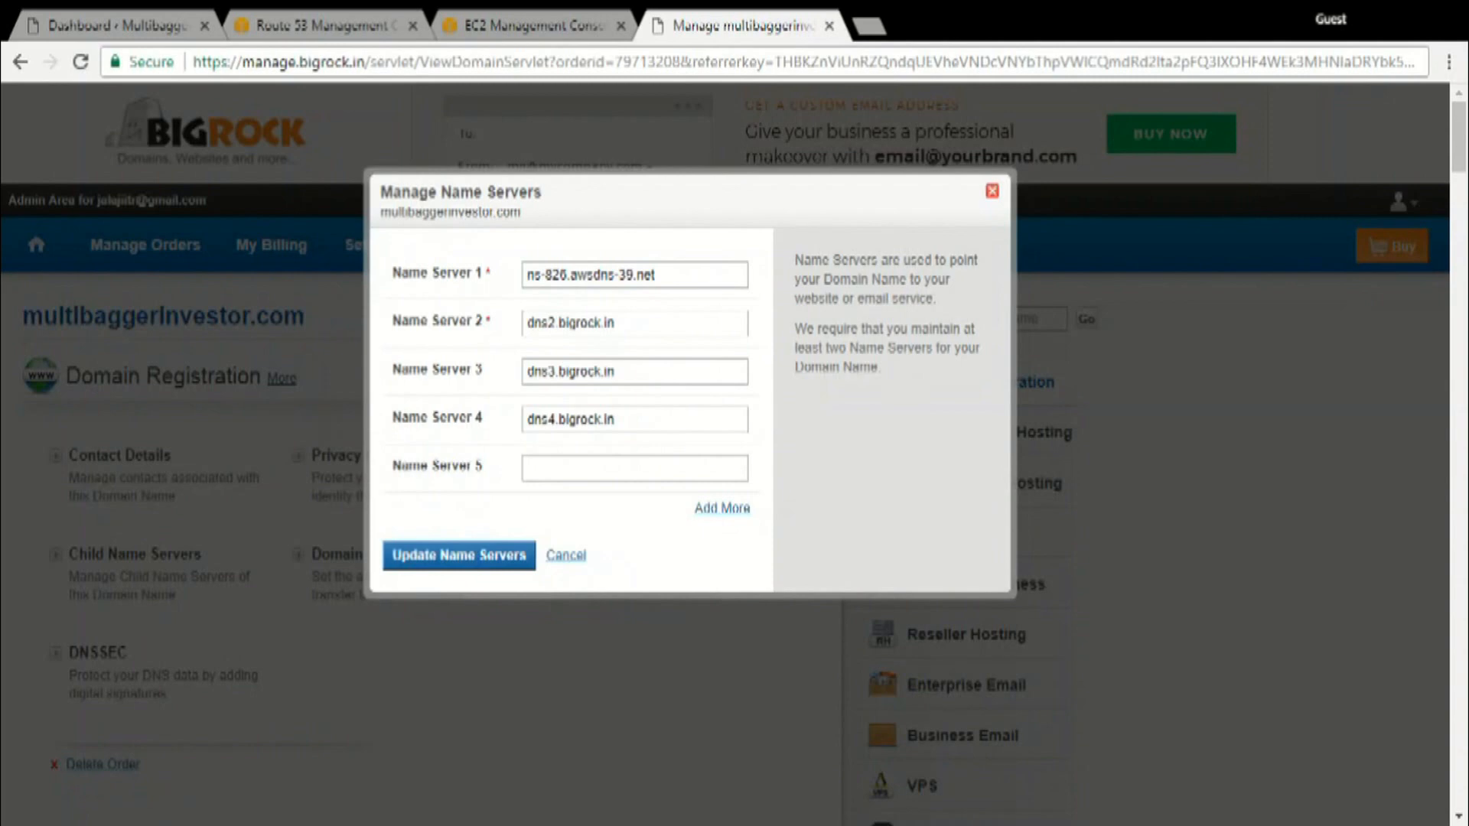
triple_click(576, 331)
key("ctrl+v")
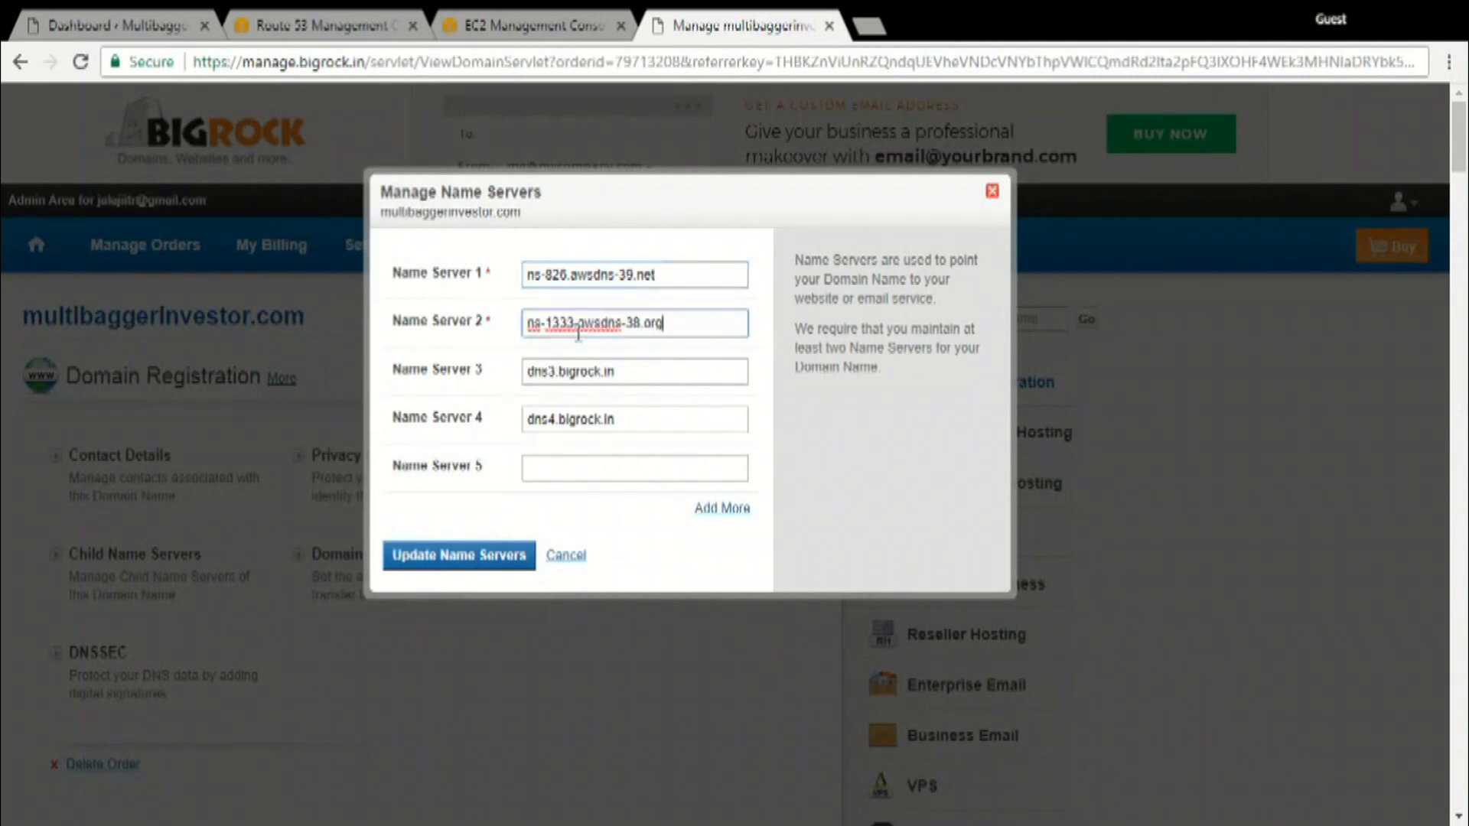
left_click(602, 370)
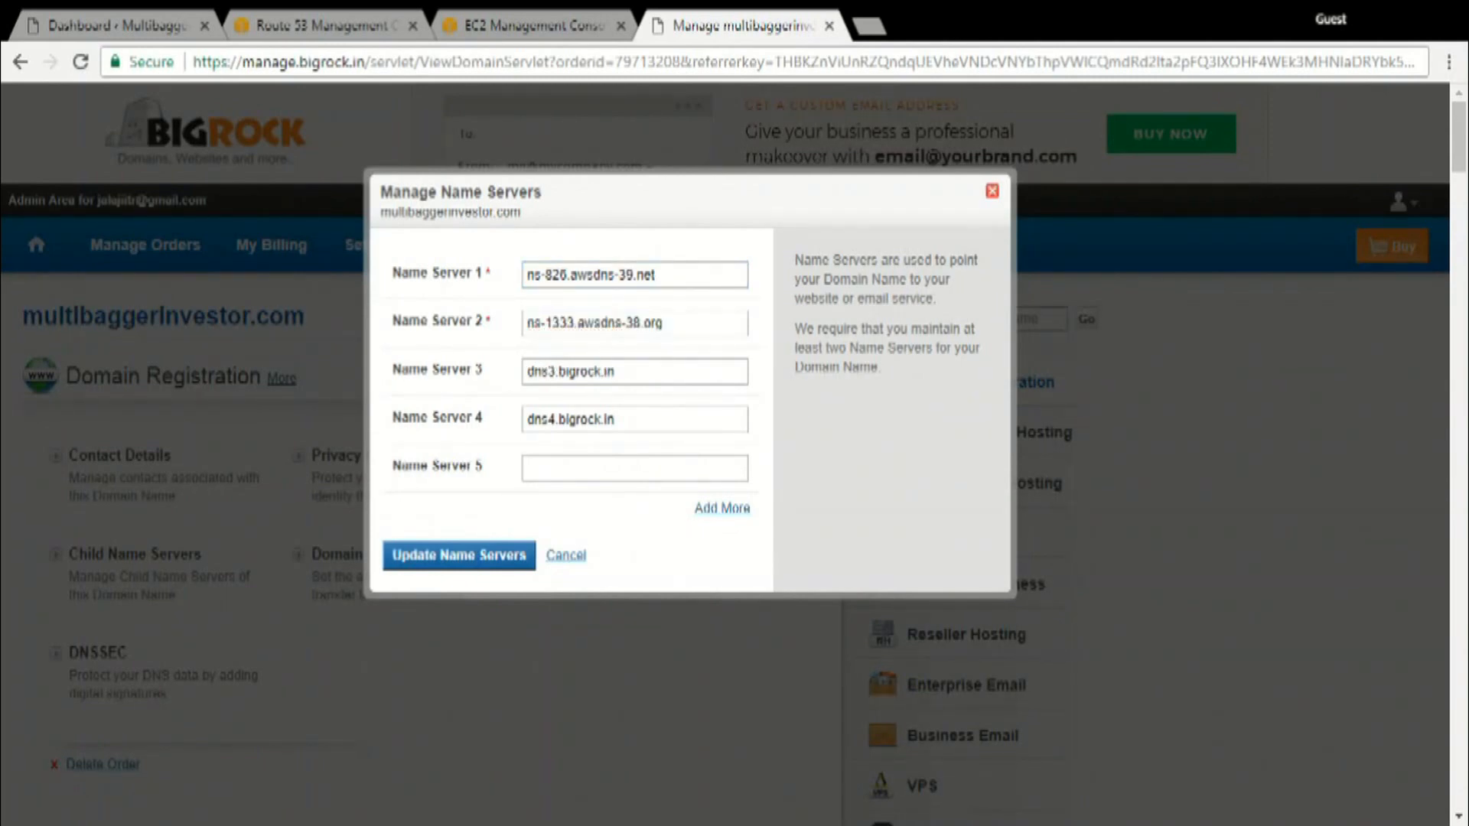
triple_click(609, 374)
key("ctrl+v")
Set Name Server 4 to ns-251.awsdns-31.com, update the domain's name servers and close the dialog
key("alt+Tab")
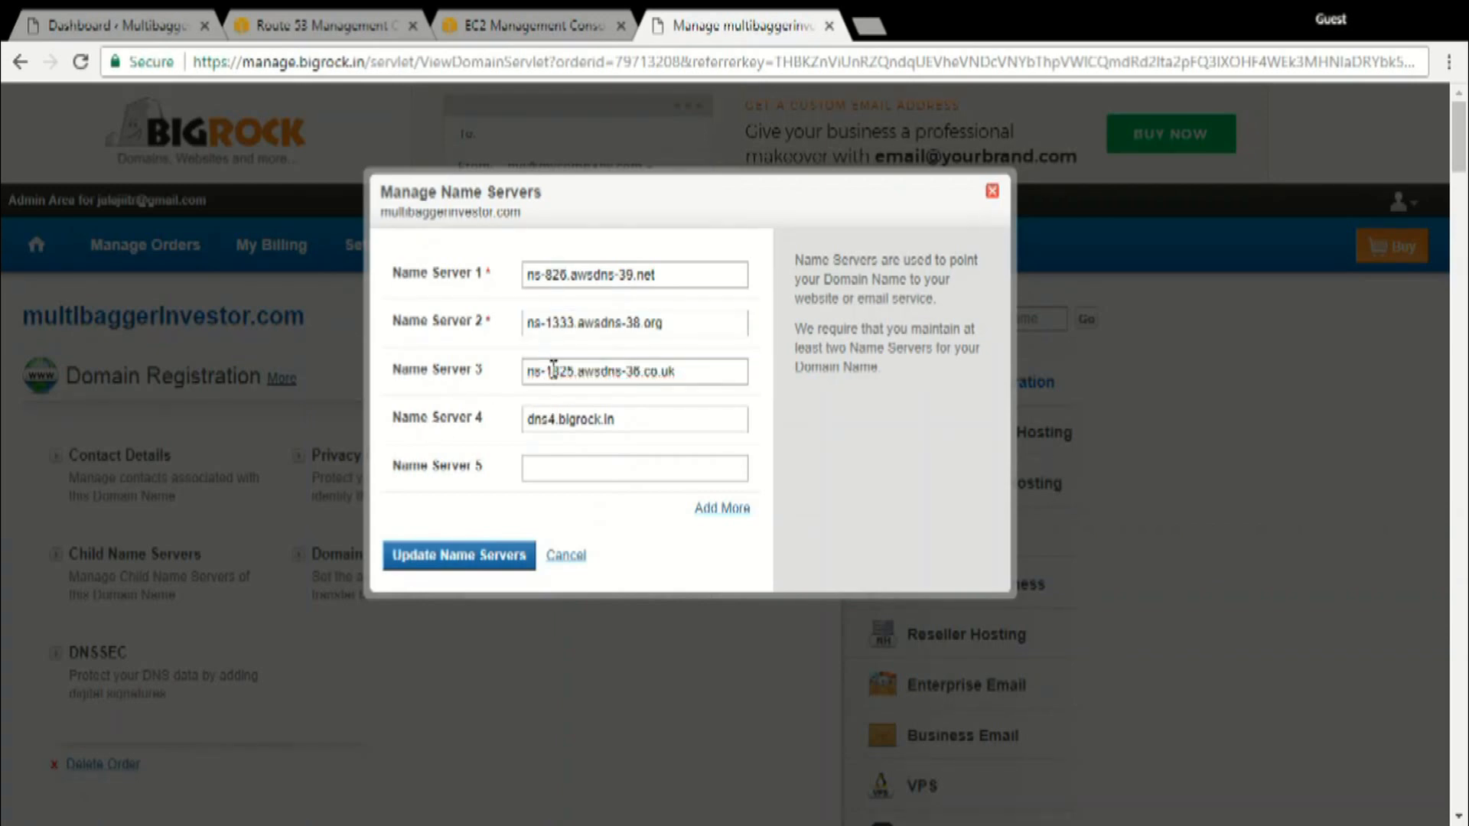
triple_click(599, 421)
key("ctrl+v")
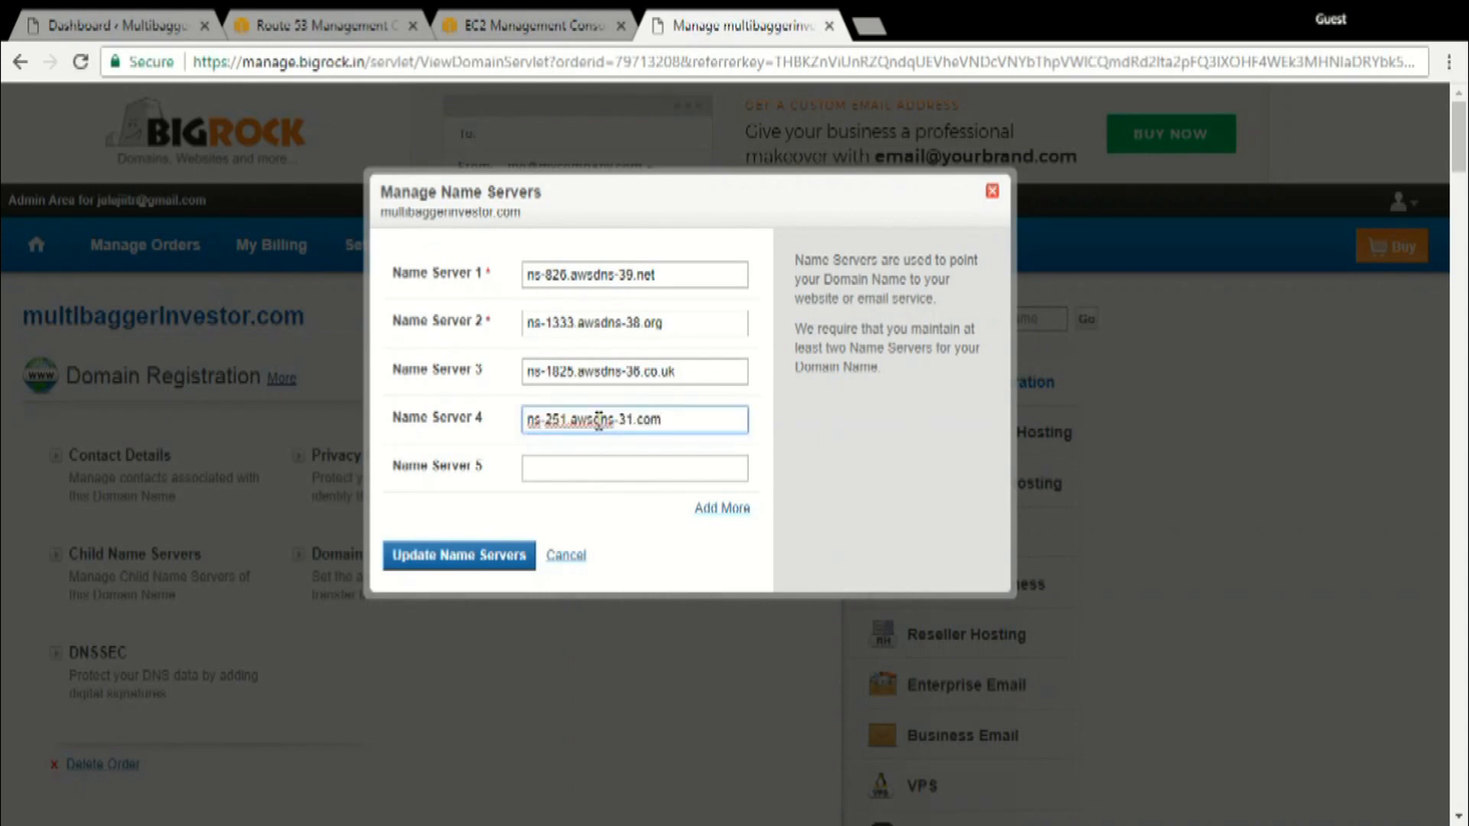
left_click(509, 557)
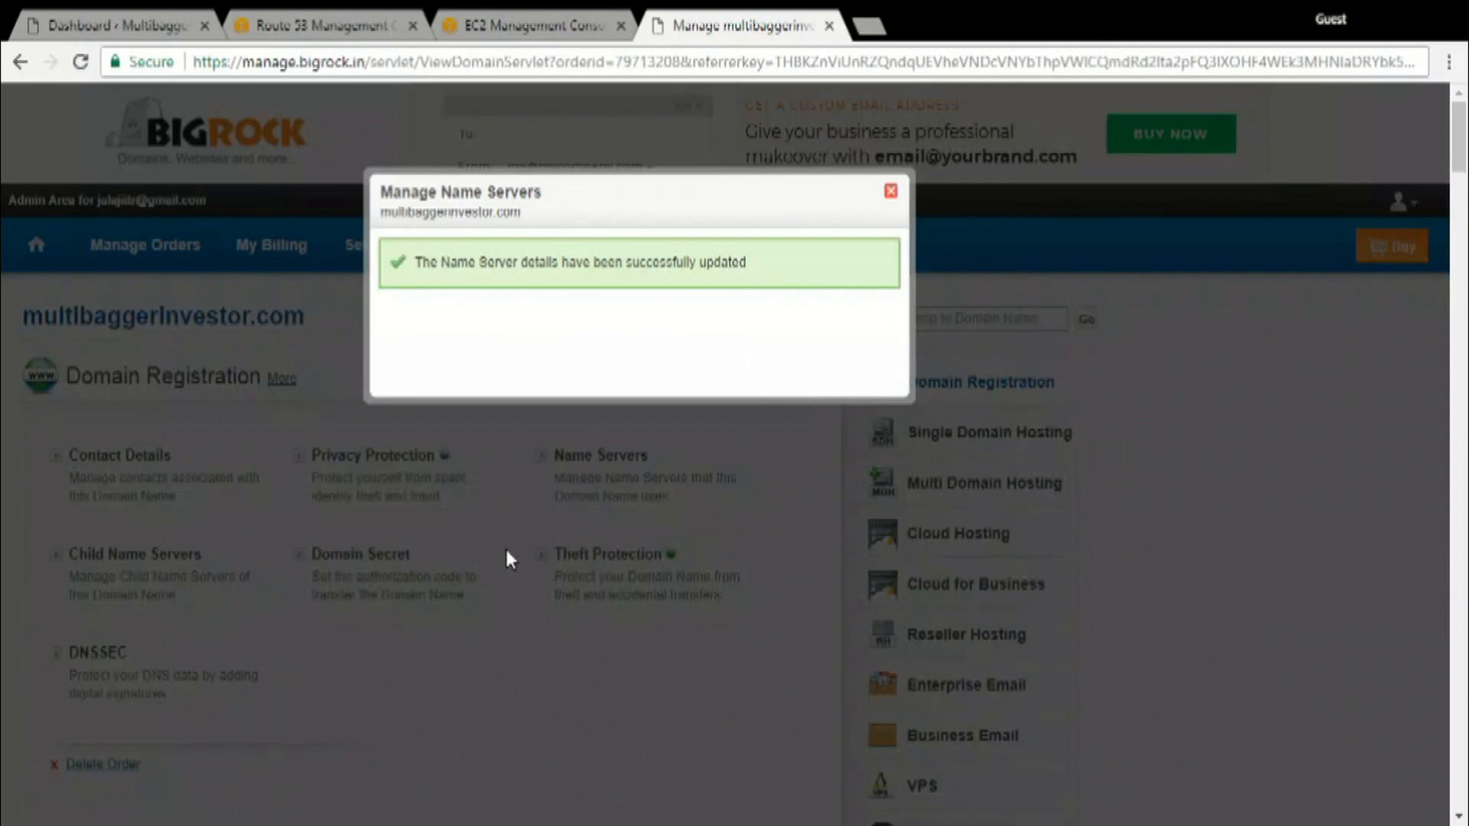
left_click(891, 191)
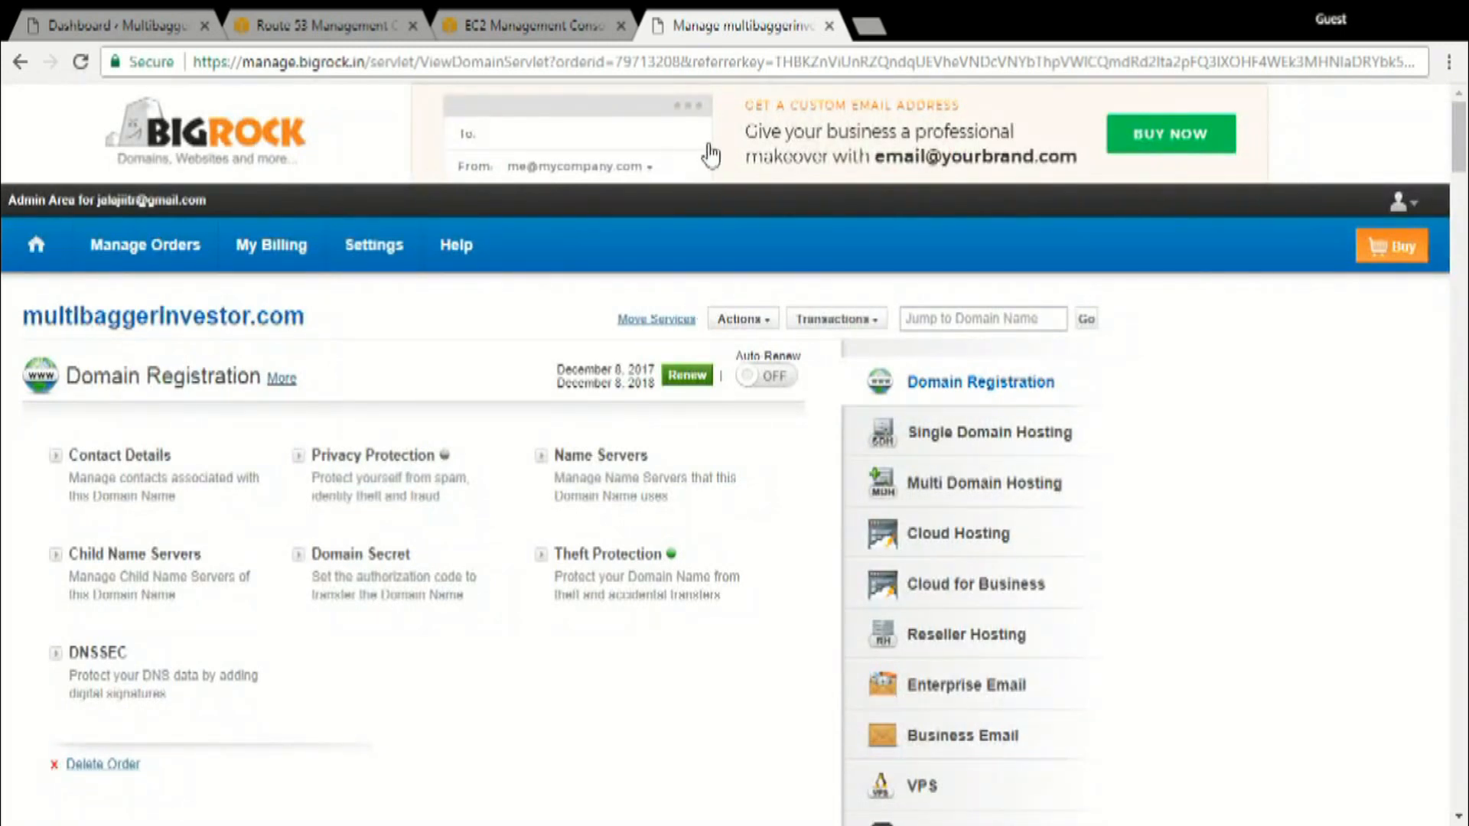
left_click(81, 10)
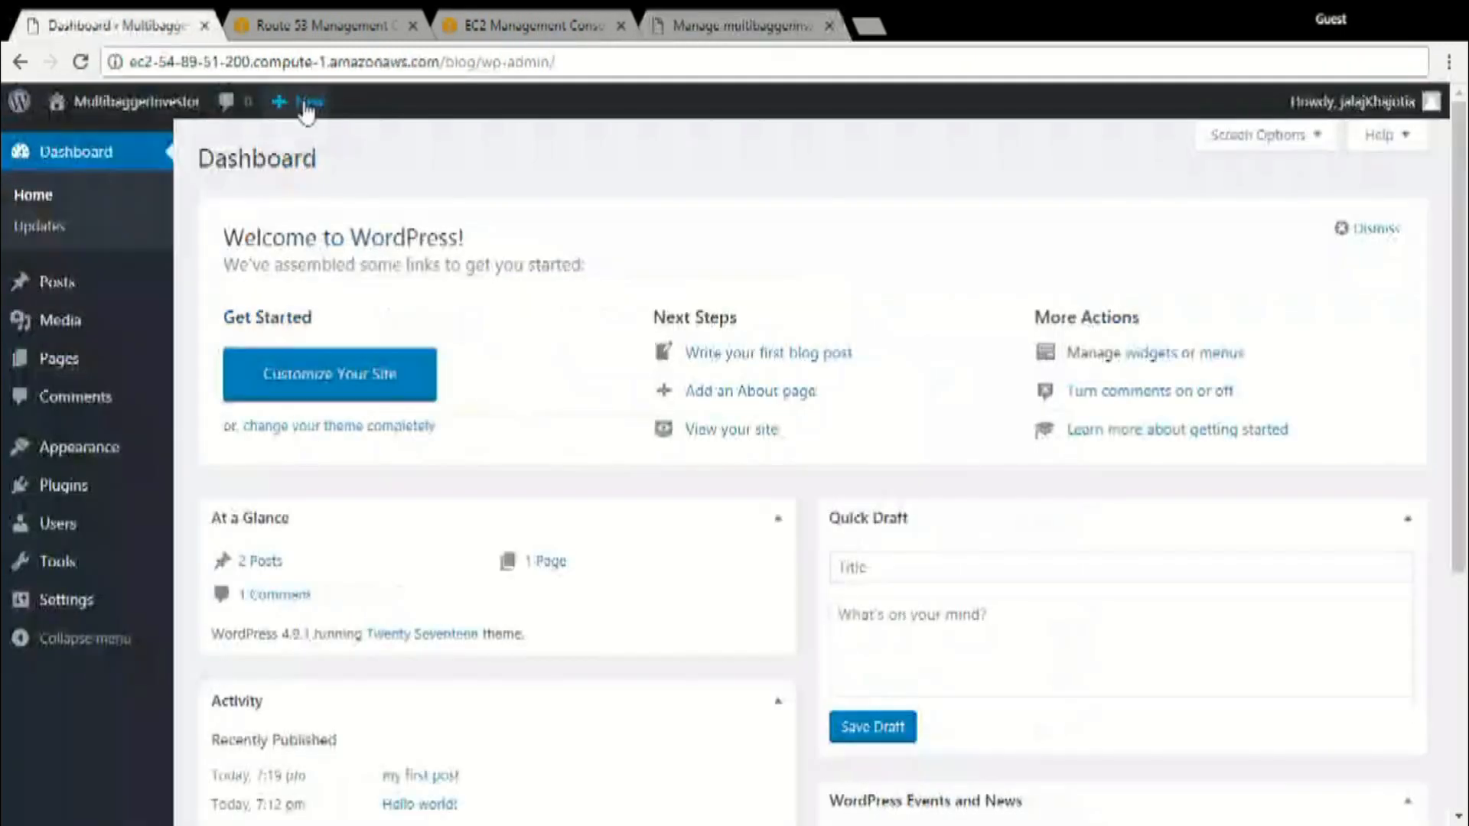
left_click(80, 61)
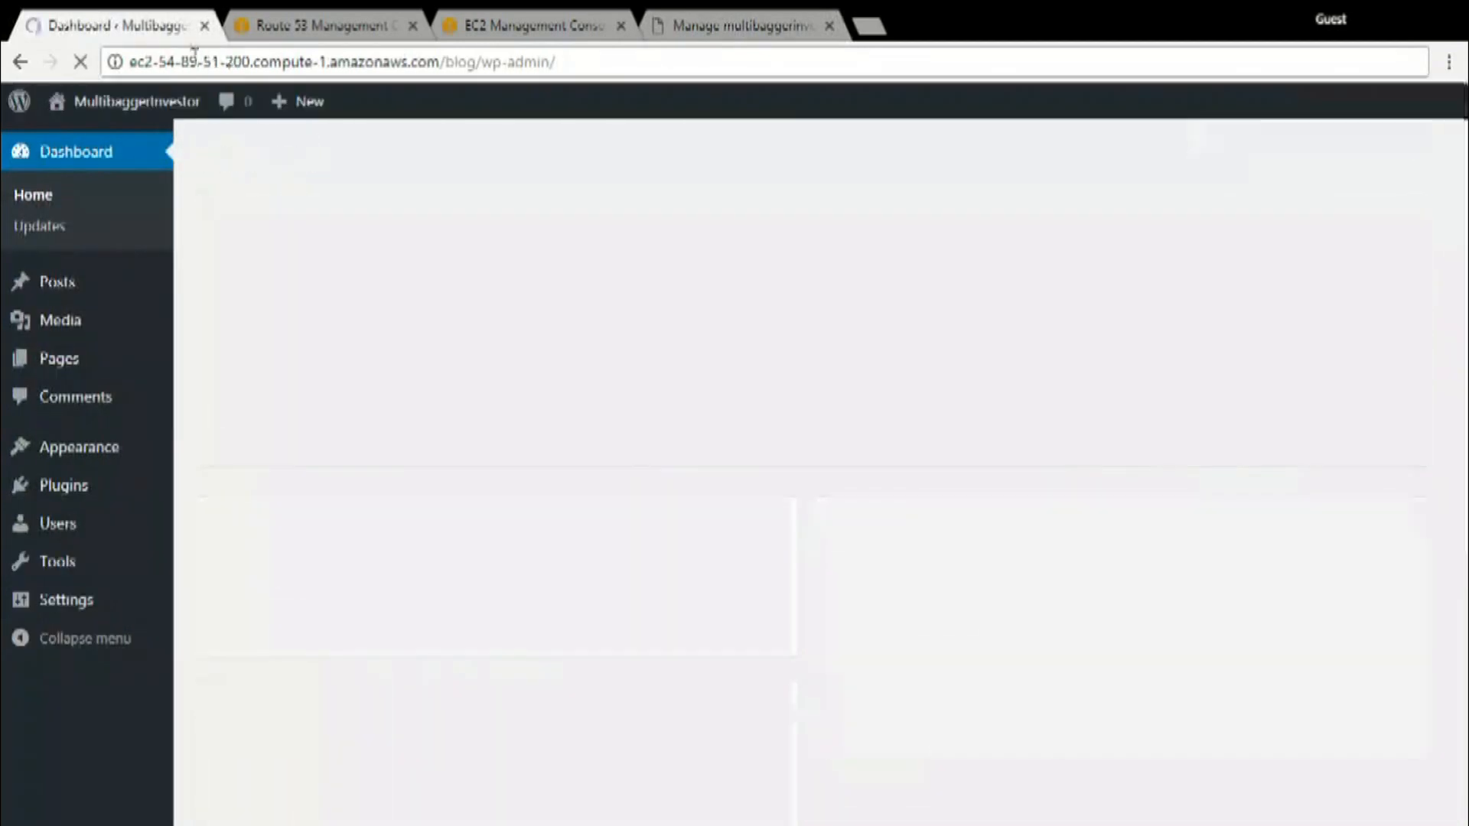
left_click_drag(583, 61, 126, 61)
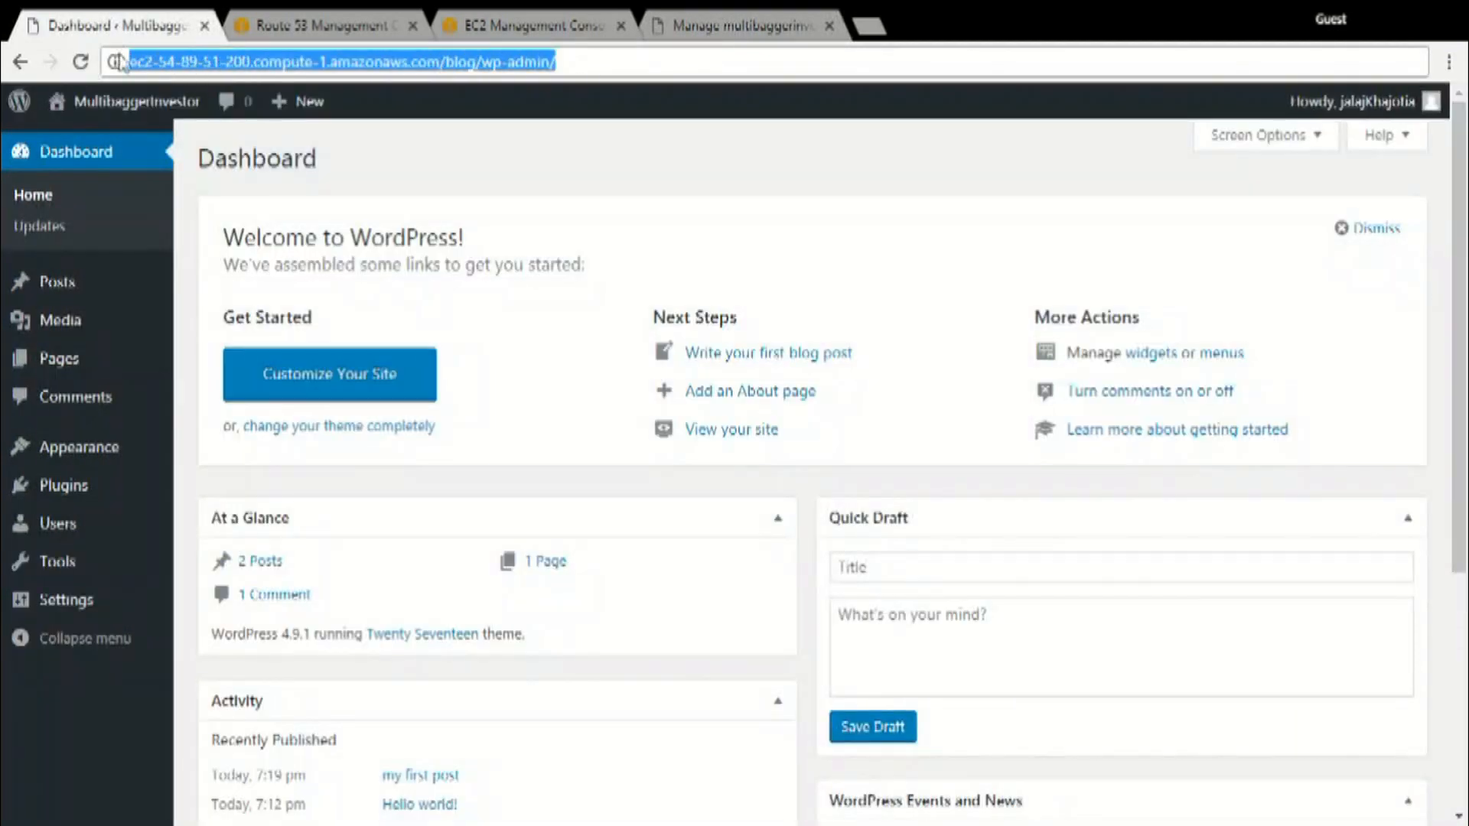
left_click(364, 17)
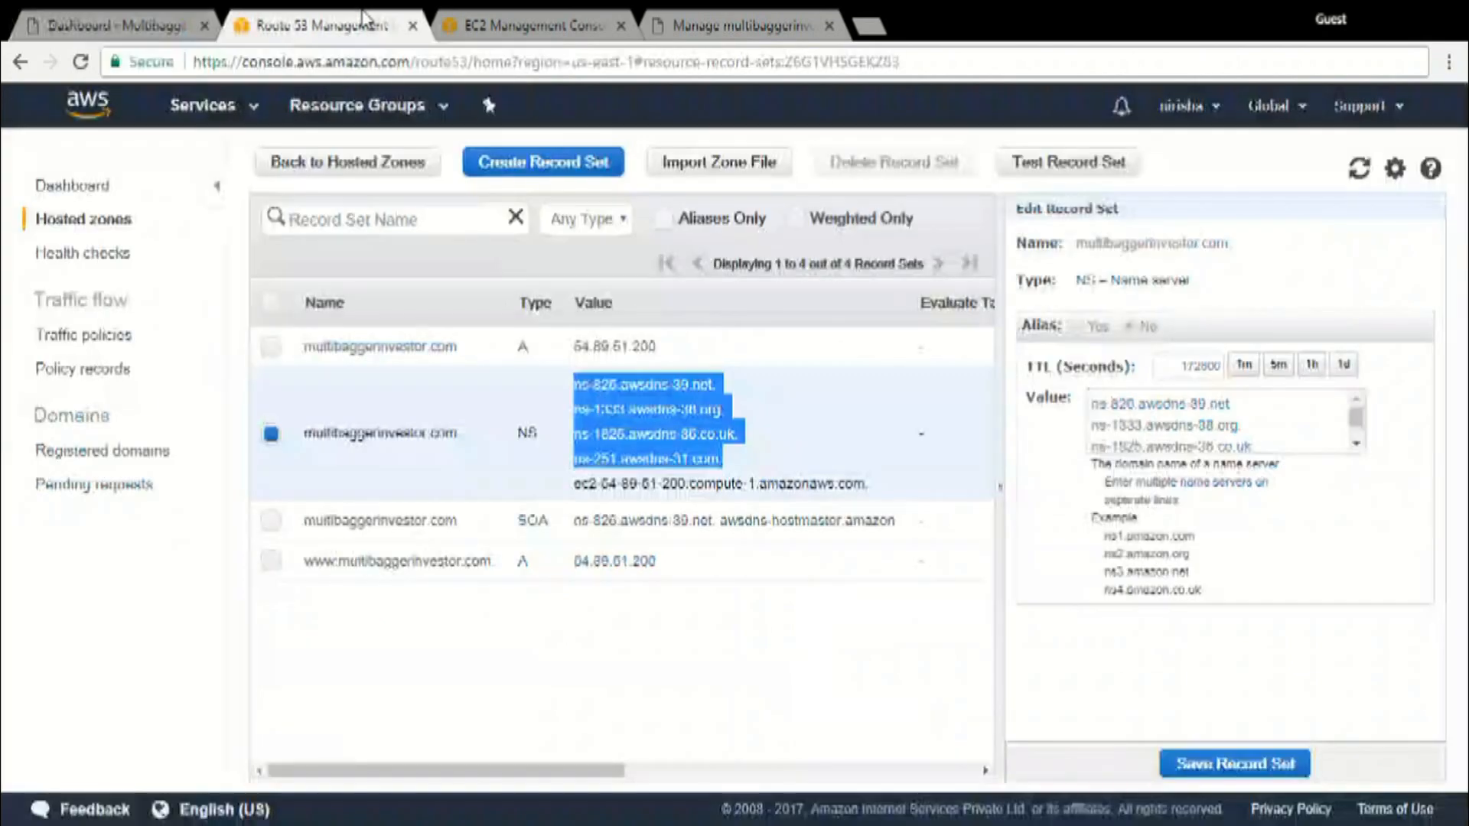
left_click(184, 23)
left_click(523, 10)
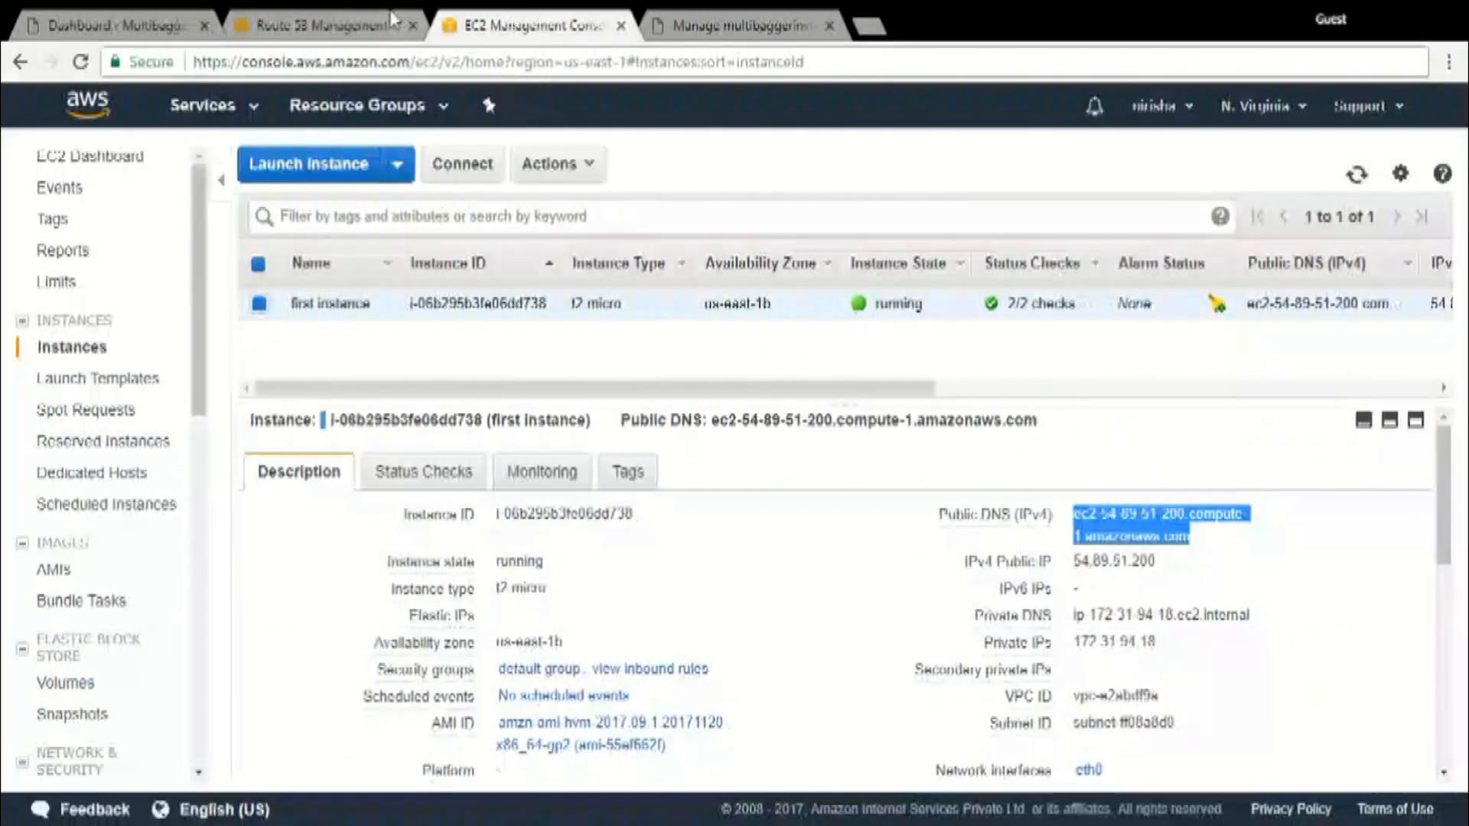
left_click(770, 25)
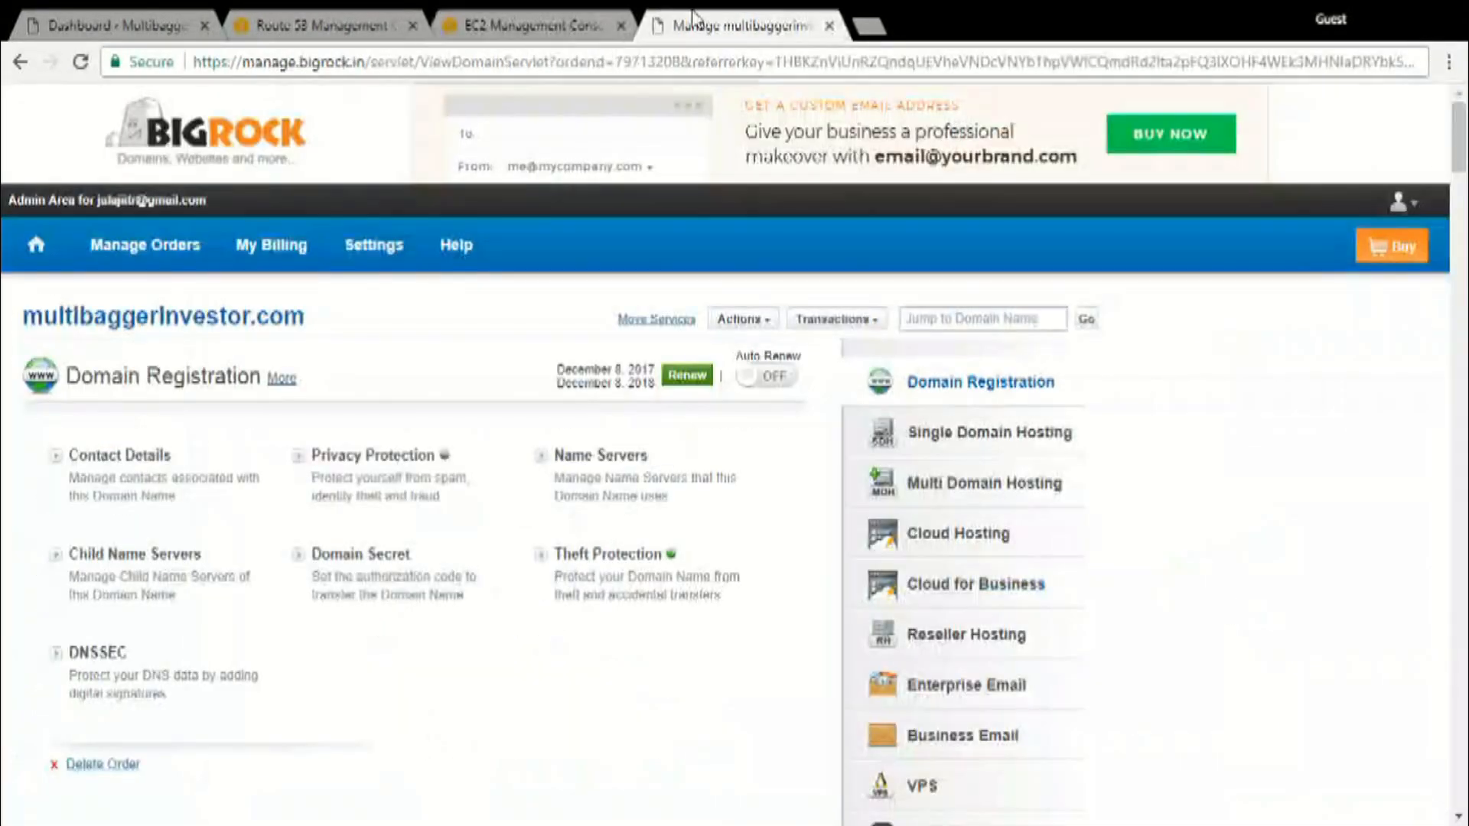
Load multibaggerinvestor.com in a new browser tab to test the domain
left_click(870, 25)
type("multiba")
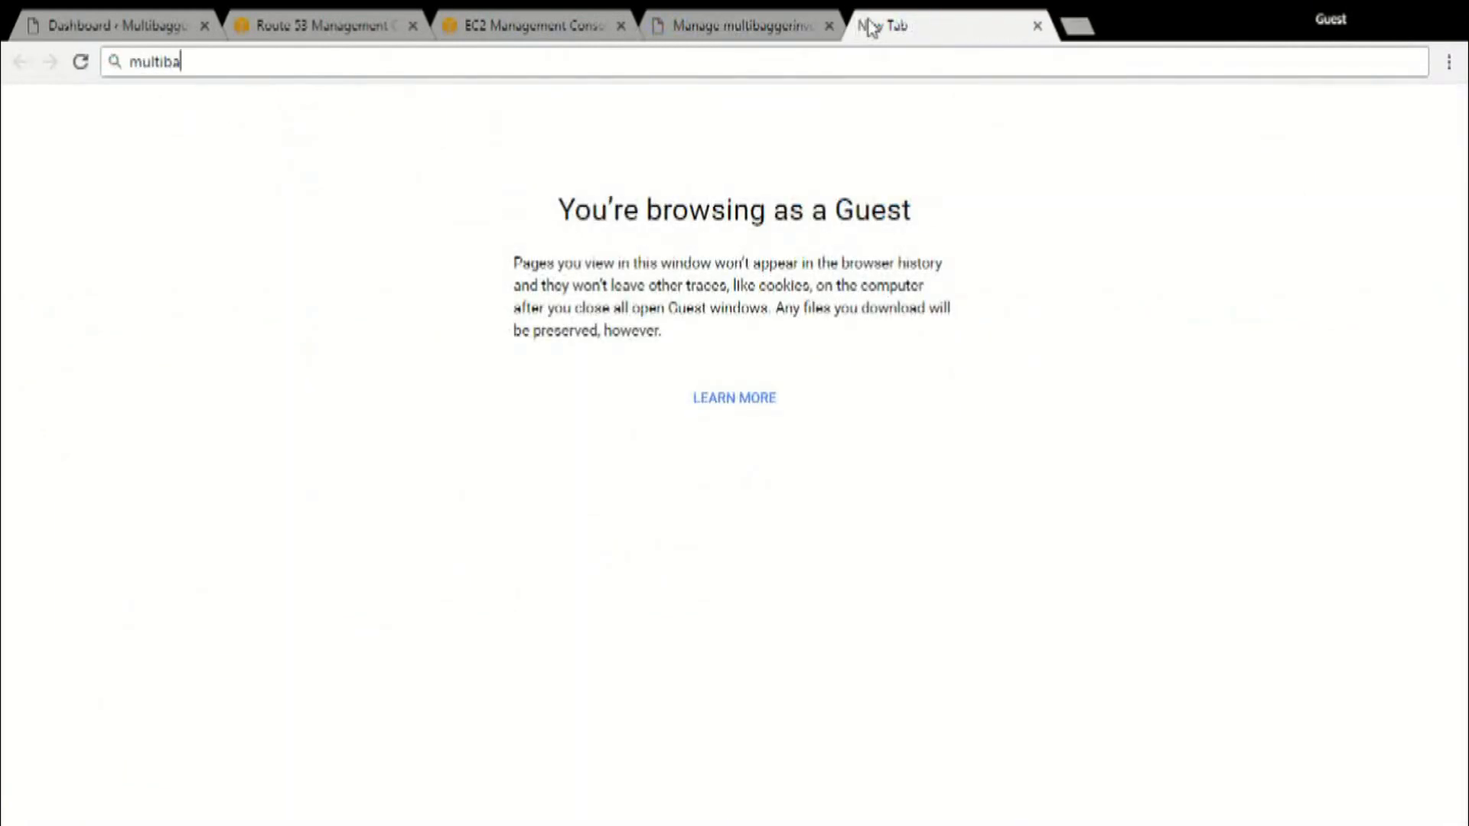
type("ggerinvestor.com")
key("Return")
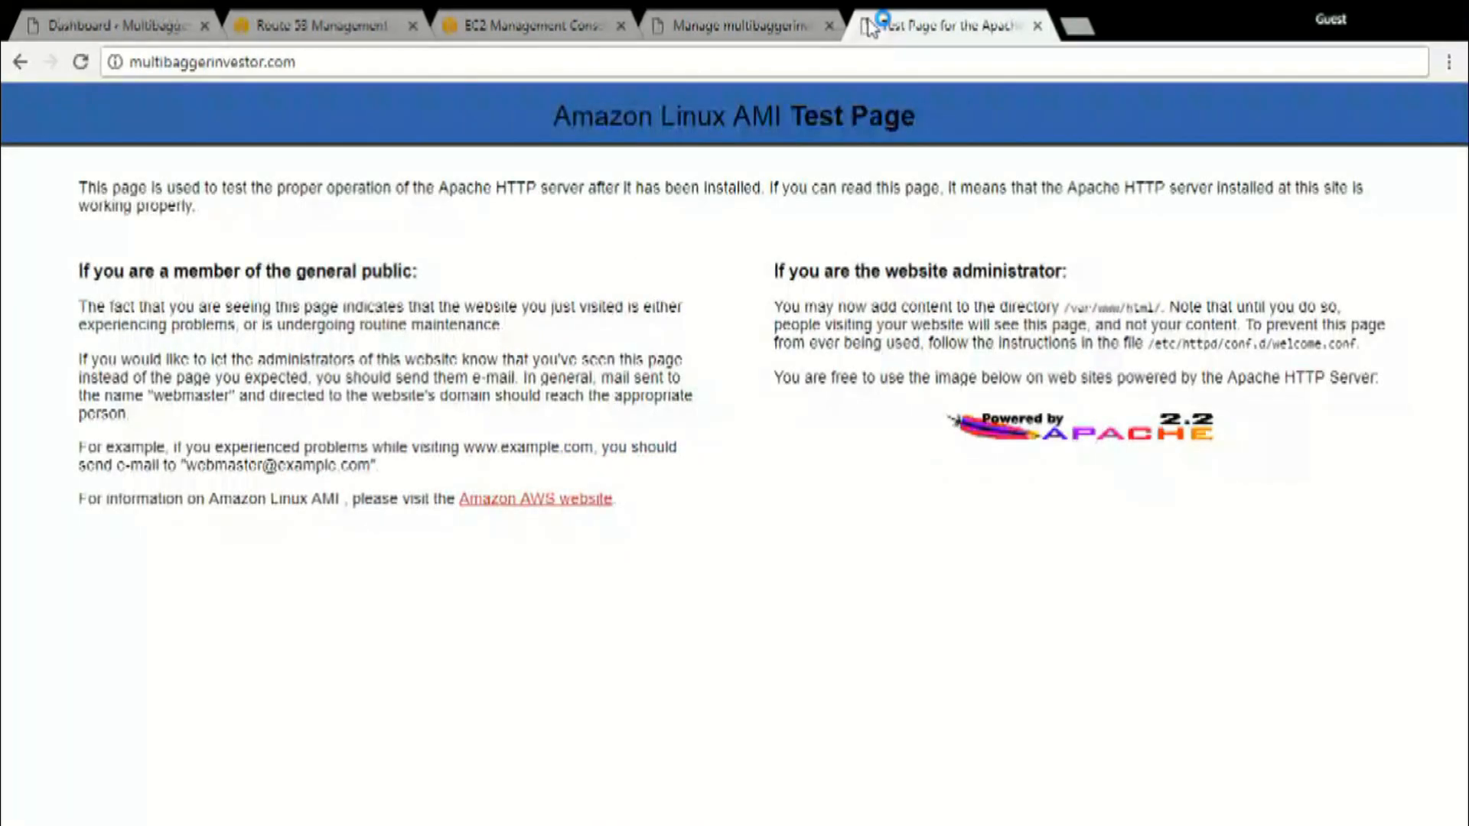
Open multibaggerinvestor.com/blog and look through the WordPress blog's posts and sidebar
left_click(830, 61)
left_click(830, 61)
type("/blog")
key("Return")
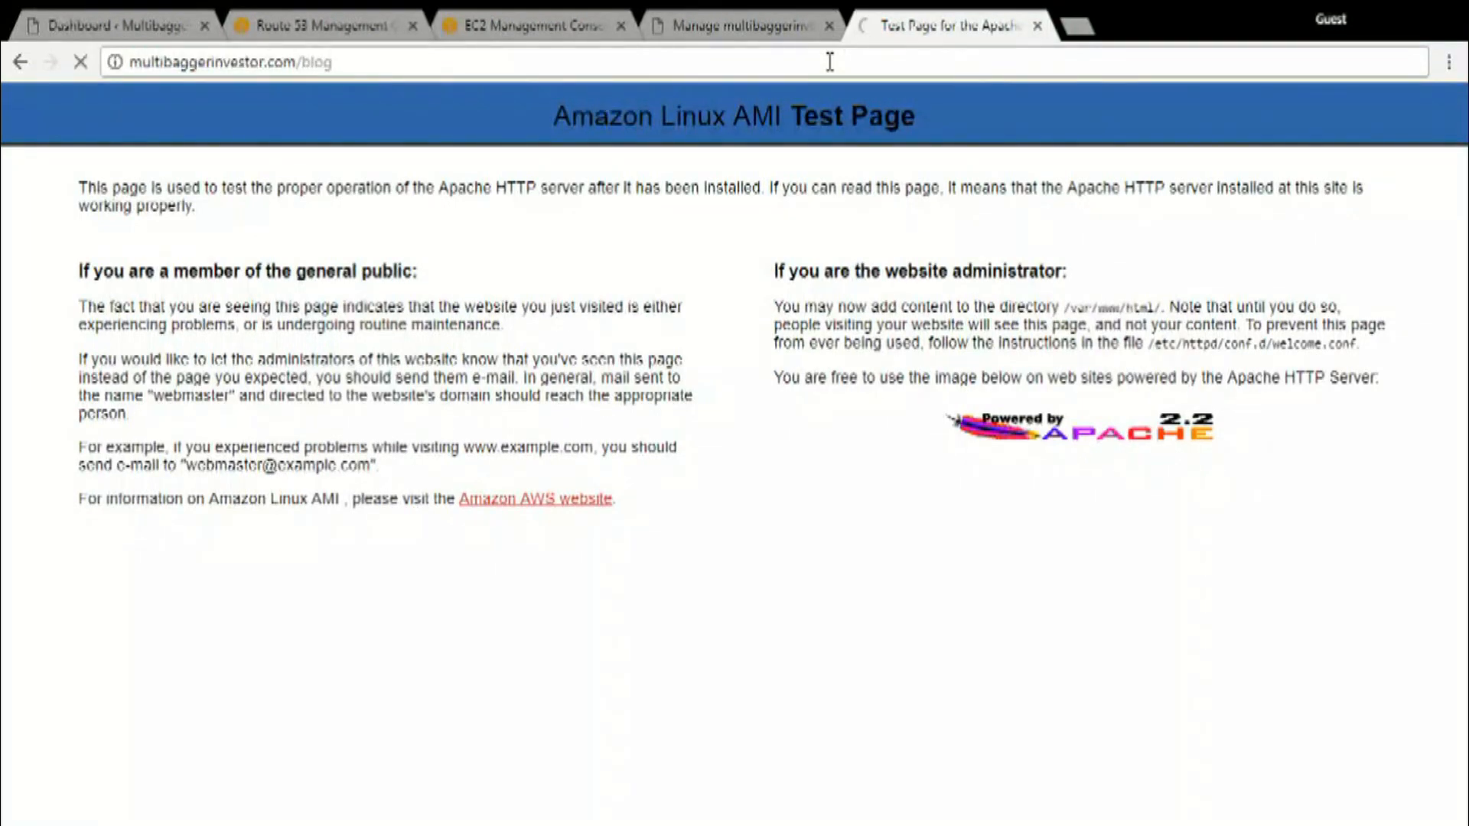
scroll(851, 360, "down", 5)
scroll(852, 365, "up", 10)
scroll(761, 421, "down", 6)
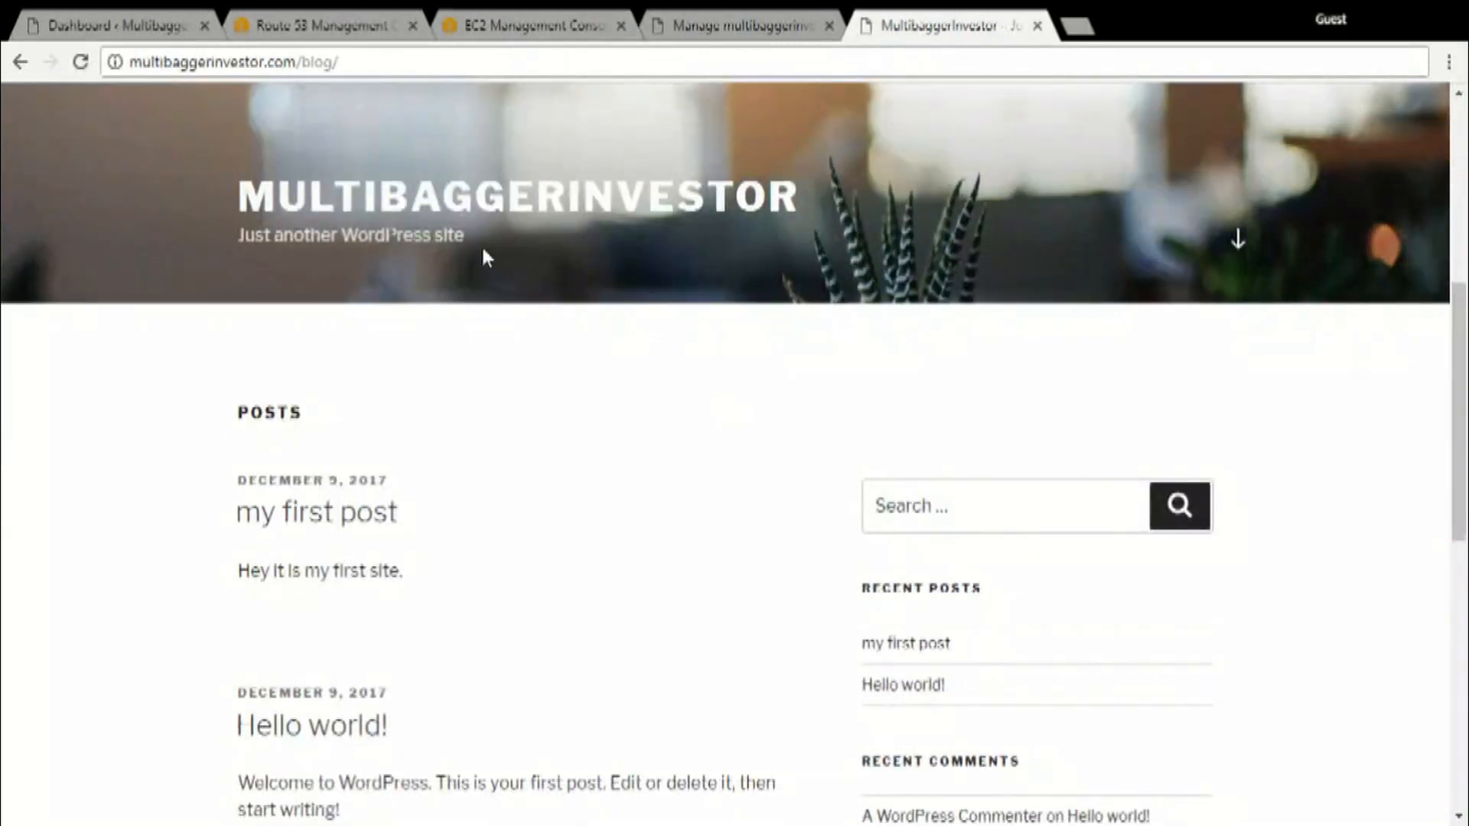
scroll(602, 379, "down", 10)
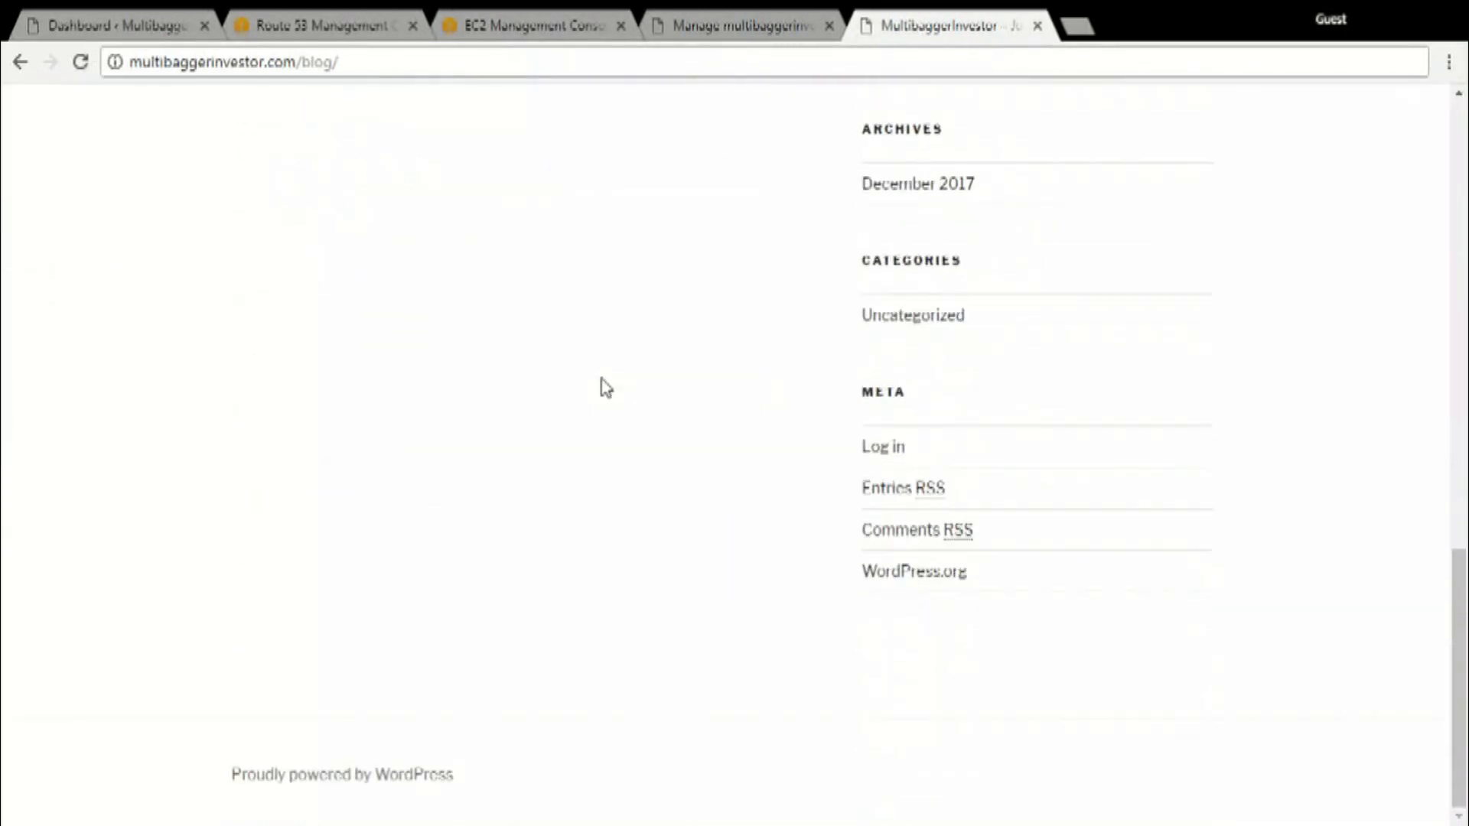
scroll(602, 378, "up", 15)
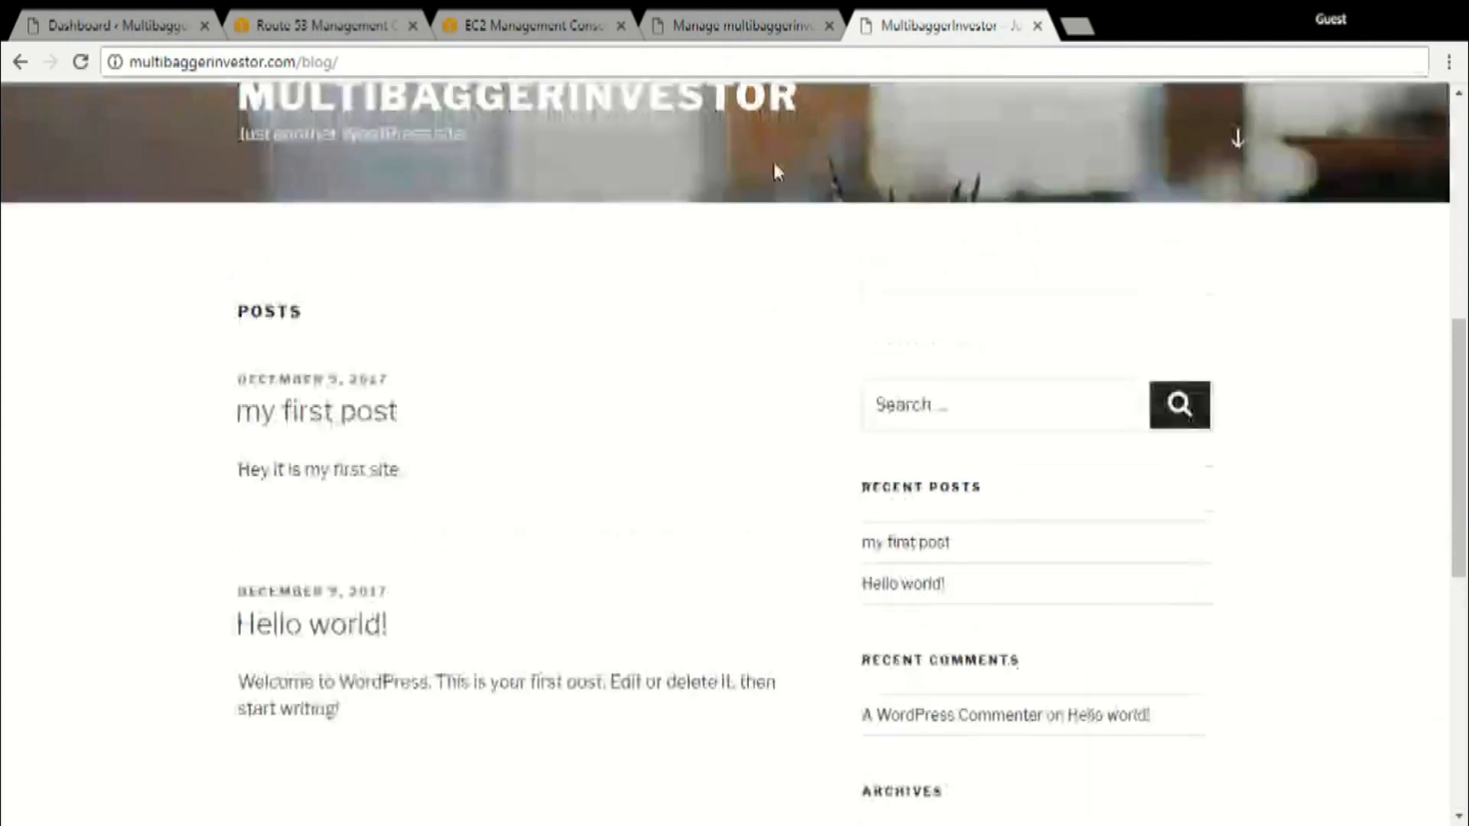